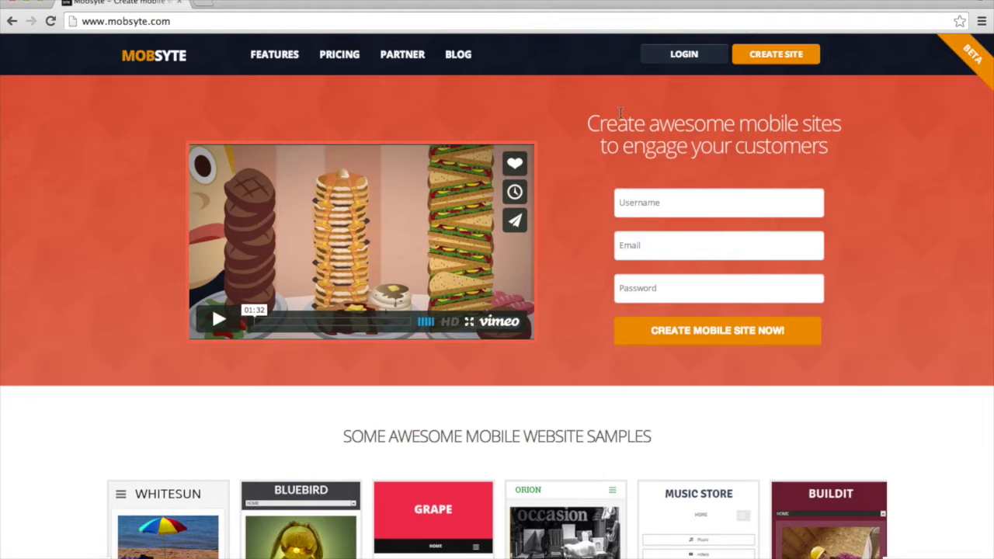
Log in to Mobsyte with the autofilled username and the account password.
{"action": "left_click", "coordinate": [676, 56]}
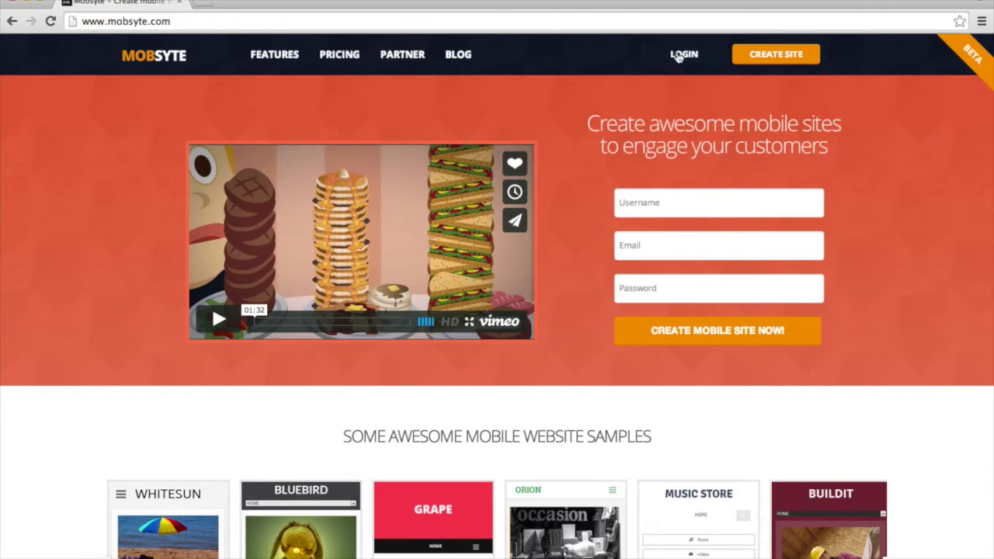
{"action": "left_click", "coordinate": [479, 203]}
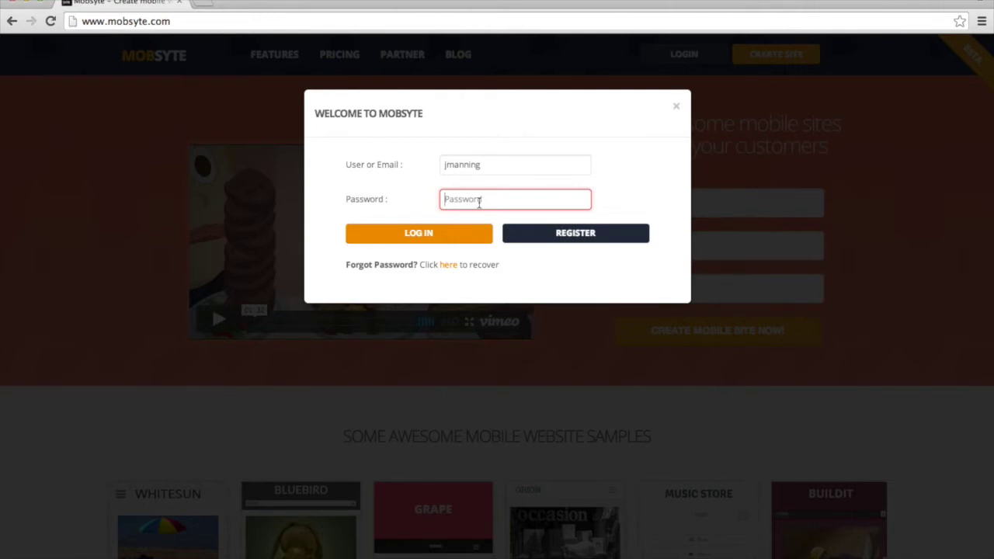
{"action": "key", "text": "super+v"}
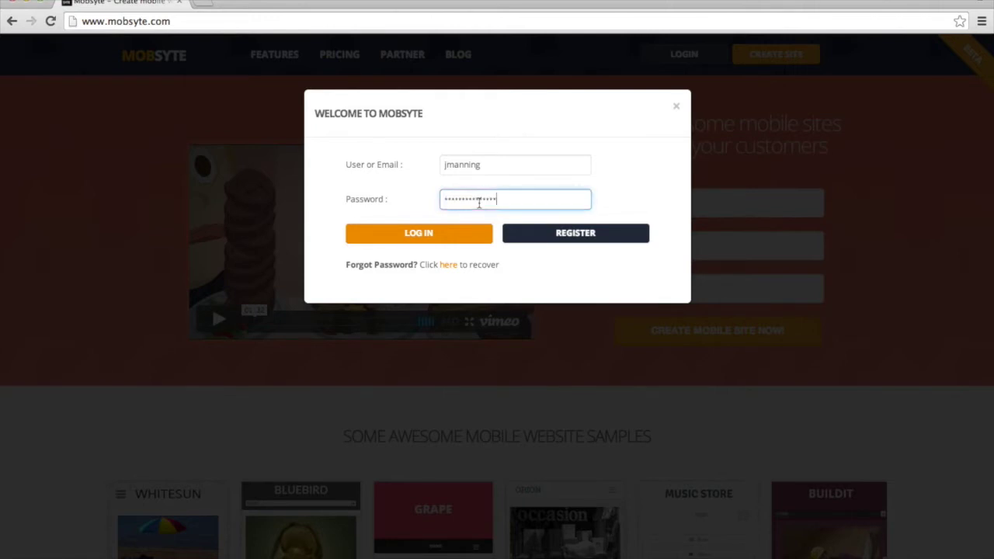
{"action": "left_click", "coordinate": [435, 235]}
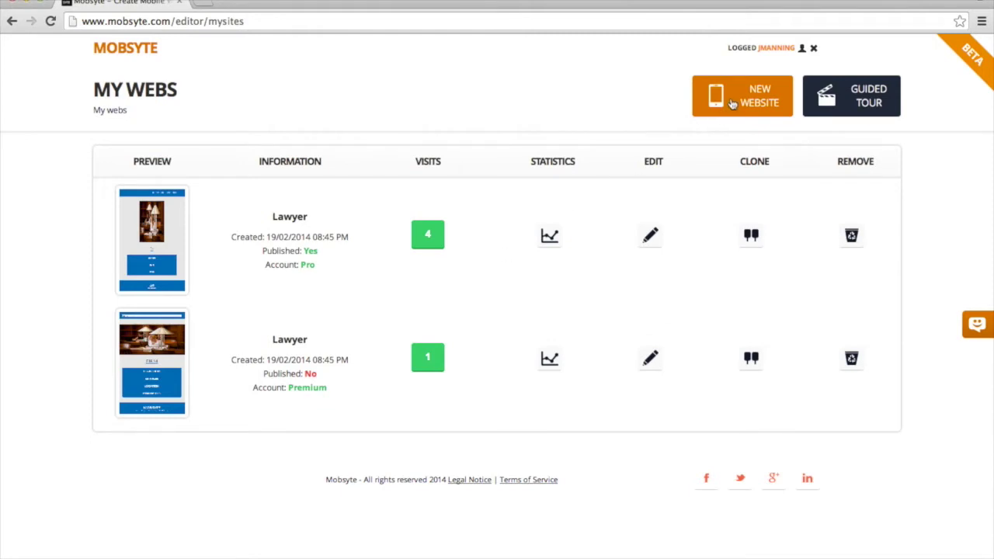
Start creating a new website from the My Webs page.
{"action": "left_click", "coordinate": [777, 91]}
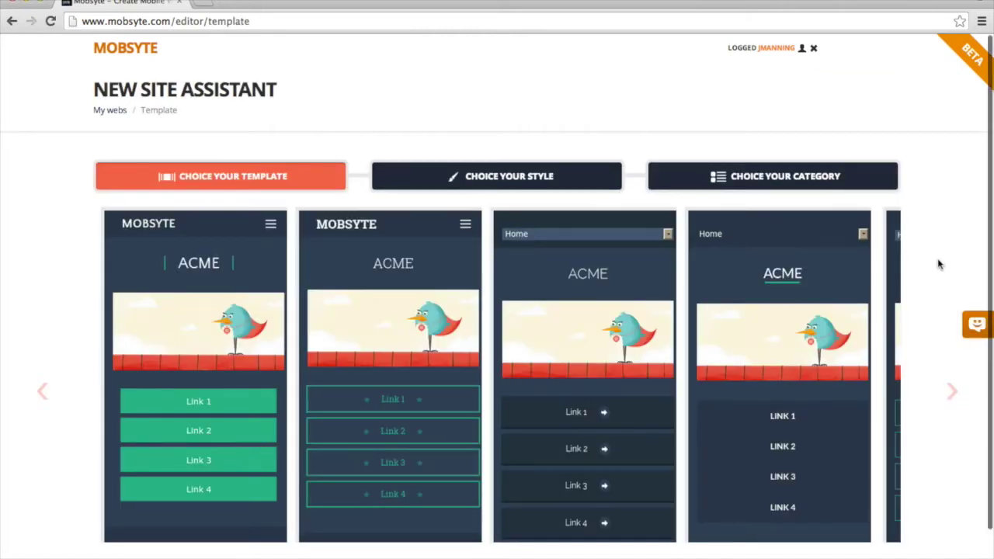
Browse the template carousel and select a template for the new site.
{"action": "scroll", "coordinate": [938, 265], "scroll_direction": "down", "scroll_amount": 1}
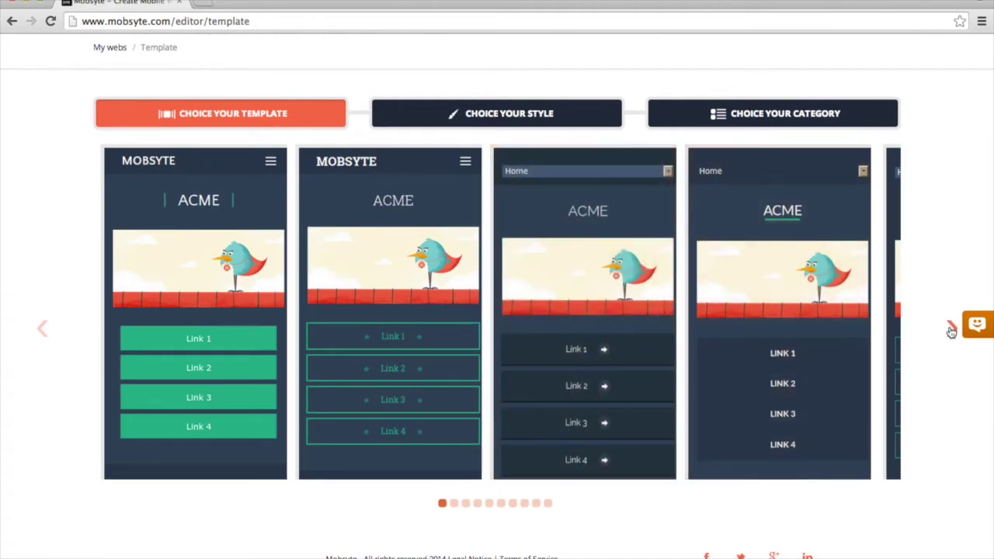
{"action": "left_click", "coordinate": [951, 330]}
{"action": "left_click", "coordinate": [952, 330]}
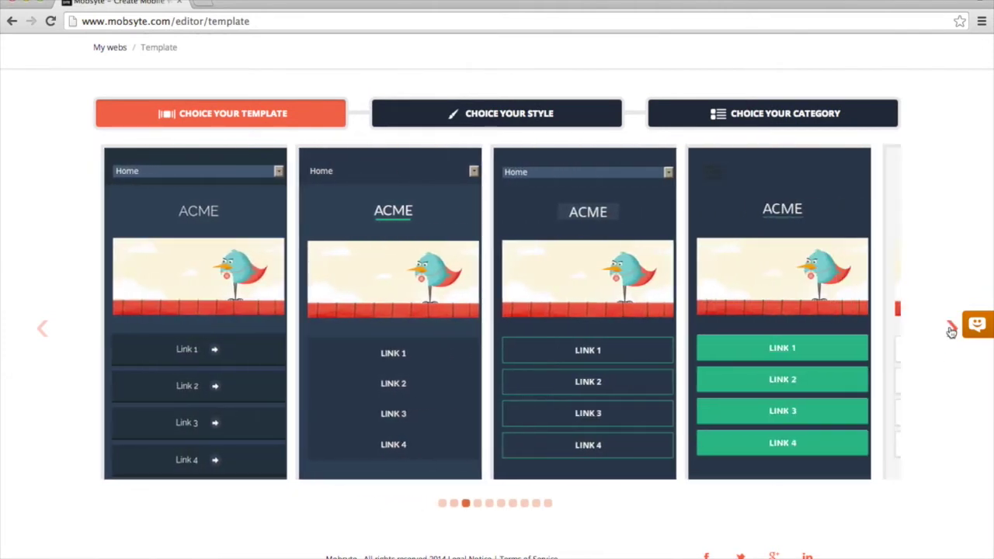
{"action": "left_click", "coordinate": [951, 331]}
{"action": "left_click", "coordinate": [951, 330]}
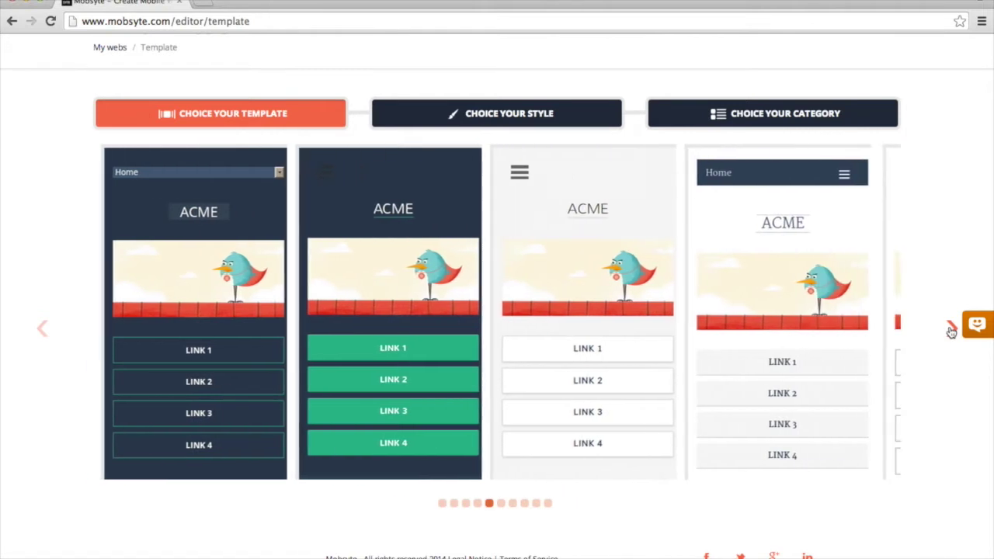
{"action": "left_click", "coordinate": [952, 331]}
{"action": "mouse_move", "coordinate": [608, 255]}
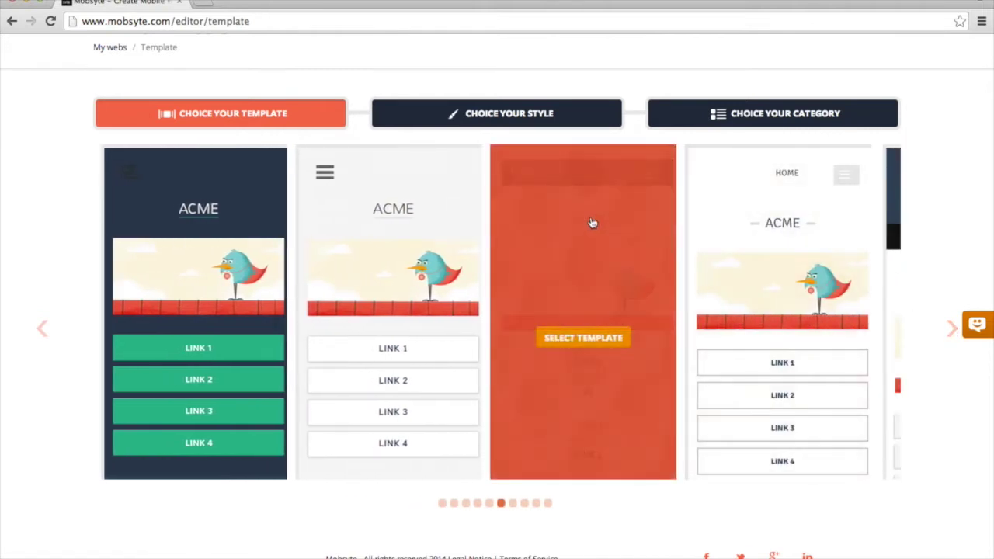
{"action": "left_click", "coordinate": [586, 340]}
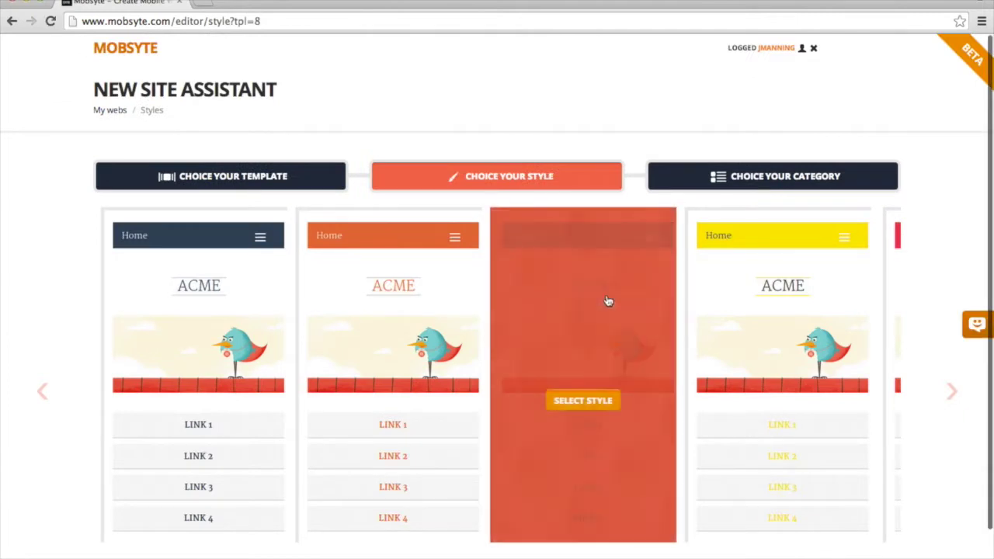
Choose the third colour style and the Consultant category.
{"action": "mouse_move", "coordinate": [841, 329]}
{"action": "mouse_move", "coordinate": [628, 366]}
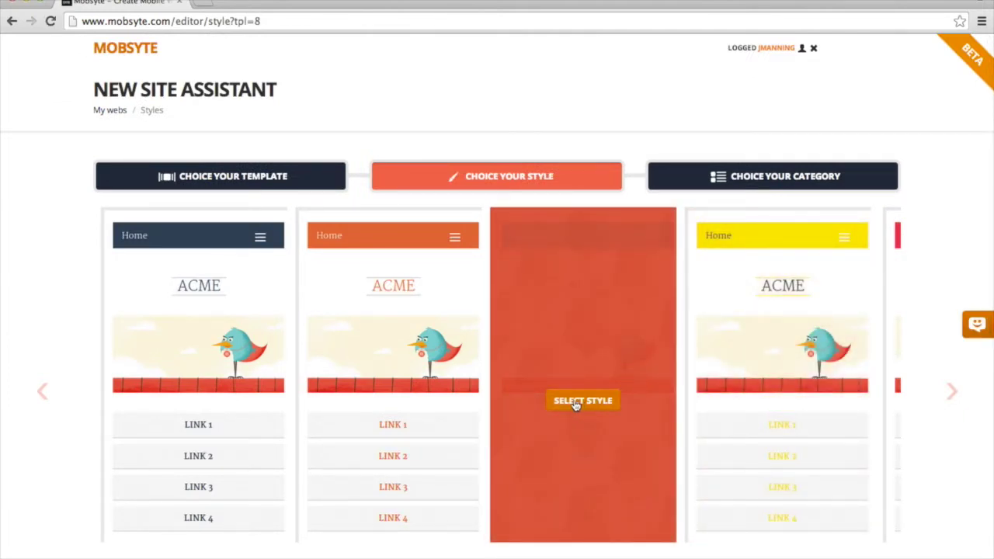
{"action": "left_click", "coordinate": [571, 402]}
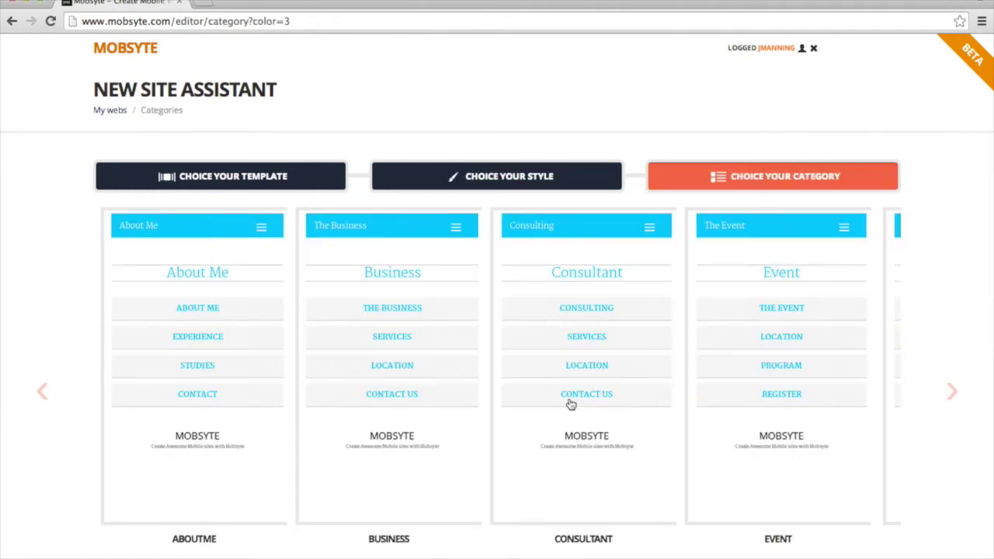
{"action": "mouse_move", "coordinate": [852, 346]}
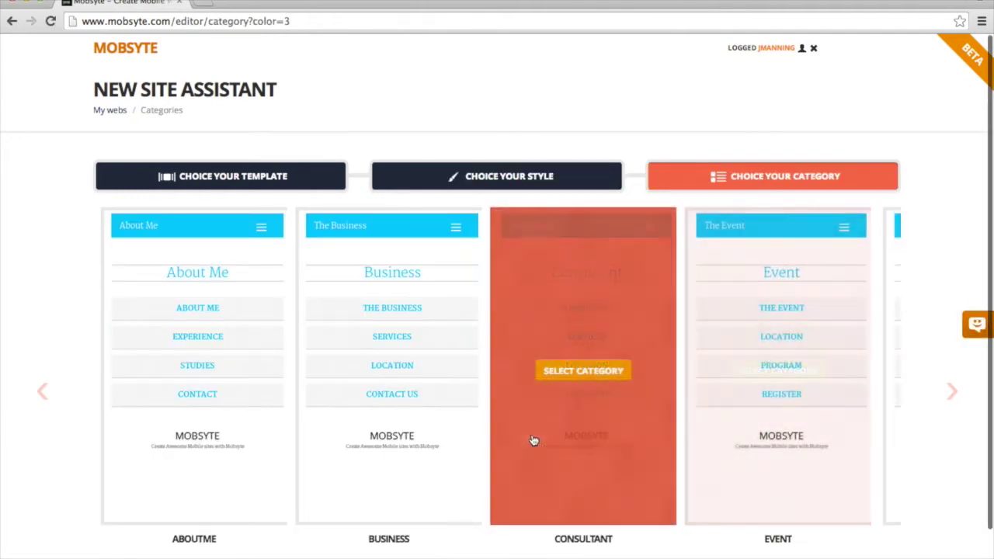
{"action": "mouse_move", "coordinate": [355, 381]}
{"action": "mouse_move", "coordinate": [555, 426]}
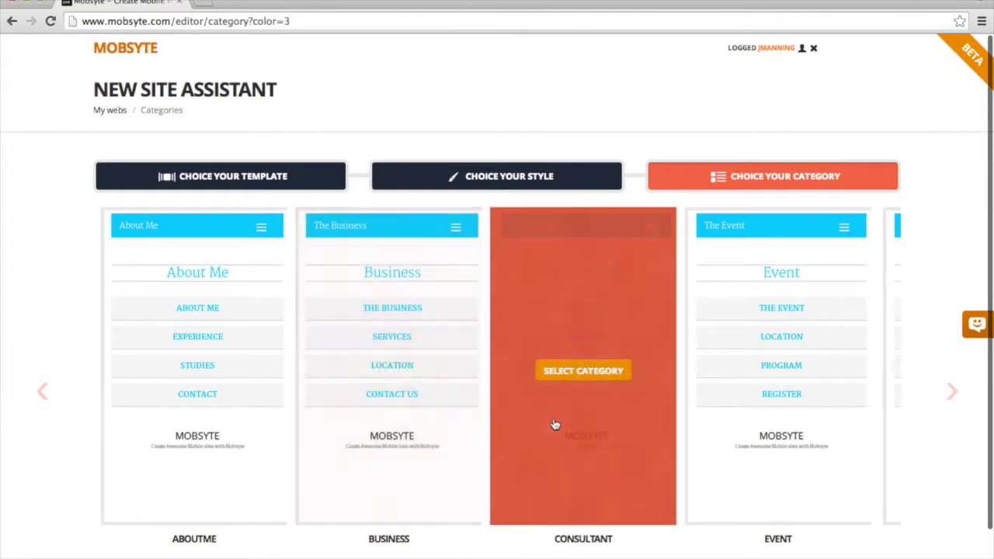
{"action": "left_click", "coordinate": [572, 372]}
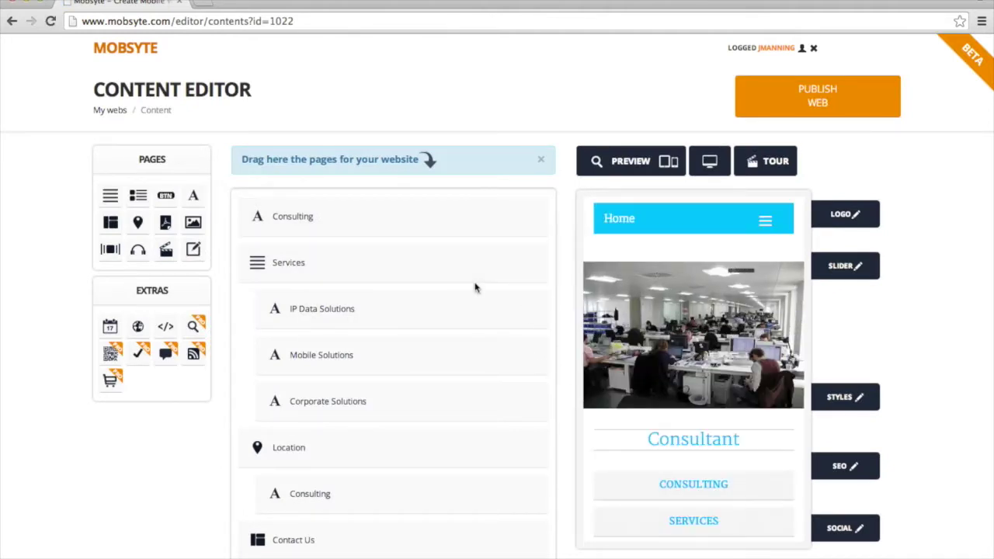
Scroll through the Content Editor to review the new Consultant site's pages.
{"action": "scroll", "coordinate": [475, 288], "scroll_direction": "down", "scroll_amount": 2}
{"action": "scroll", "coordinate": [476, 289], "scroll_direction": "down", "scroll_amount": 1}
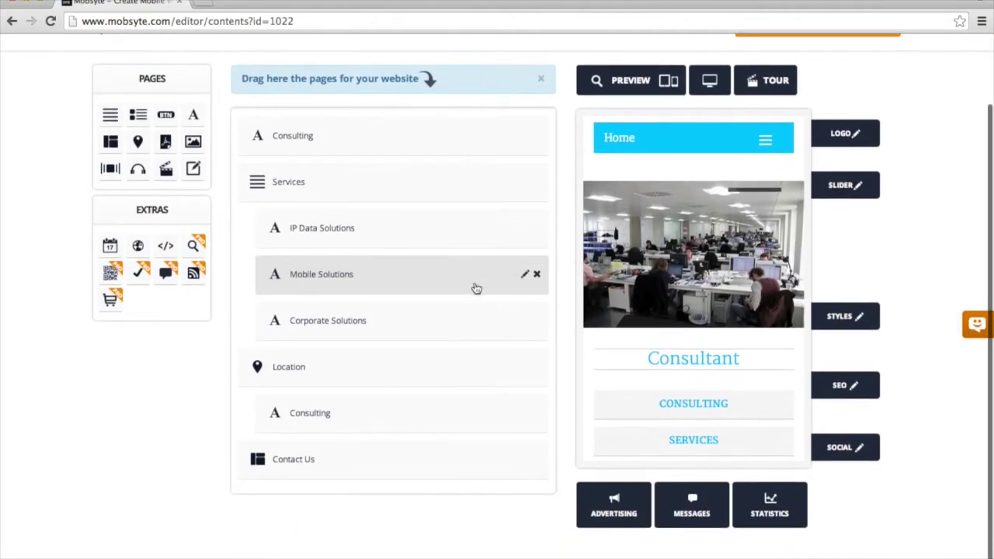
Rename the site to Jon's Phone Consulting in the logo settings.
{"action": "left_click", "coordinate": [840, 136]}
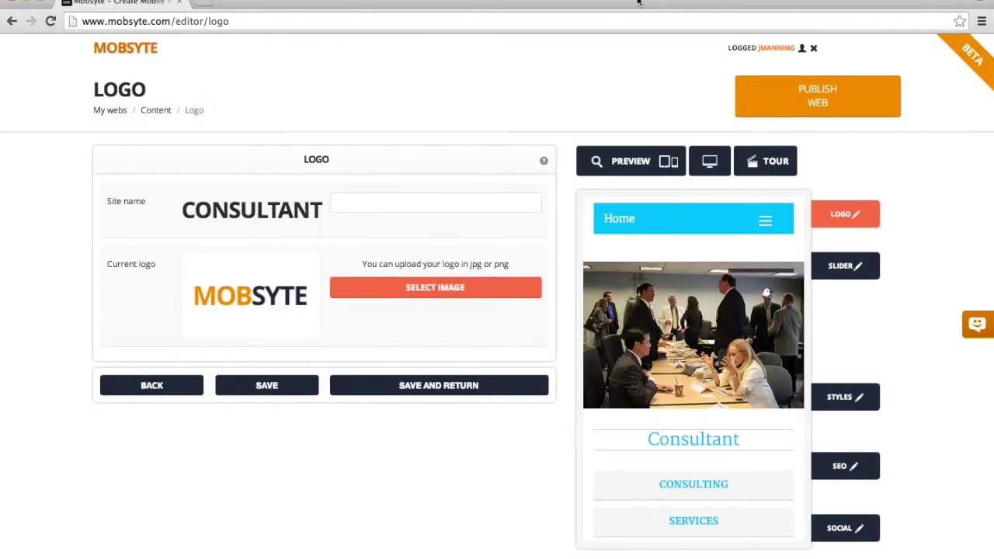
{"action": "left_click", "coordinate": [365, 201]}
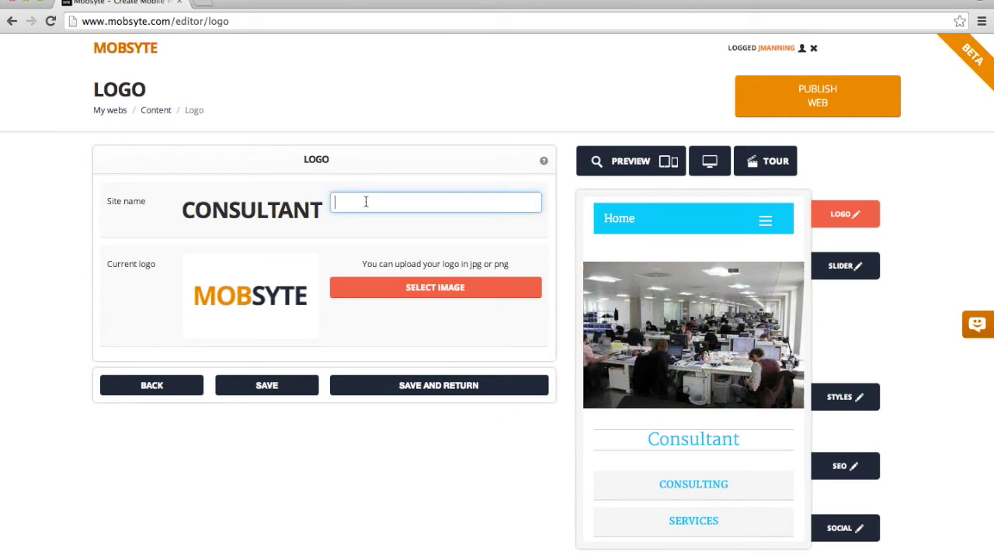
{"action": "type", "text": "Jon's Phone Consulting"}
Upload company_logo.jpg as the site logo.
{"action": "left_click", "coordinate": [415, 295]}
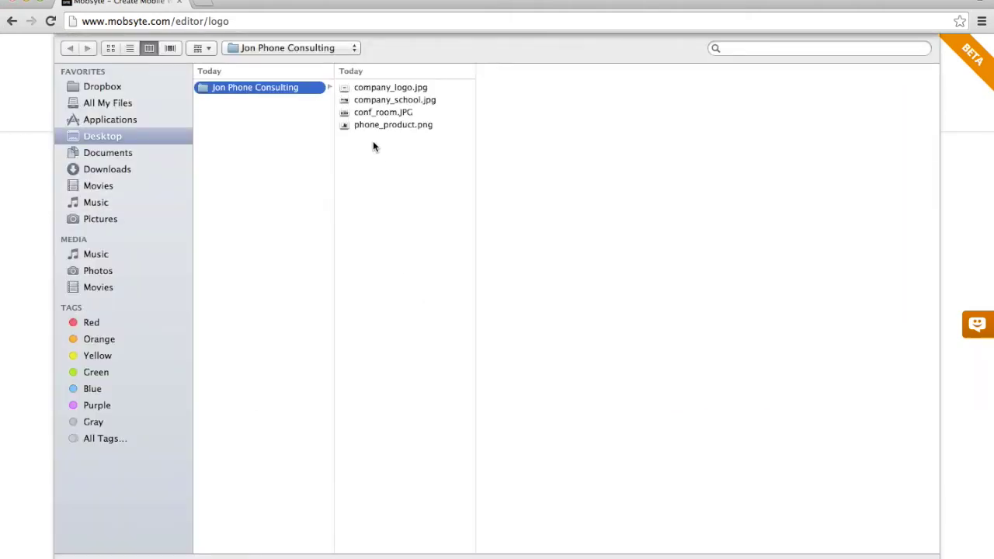
{"action": "left_click", "coordinate": [376, 89]}
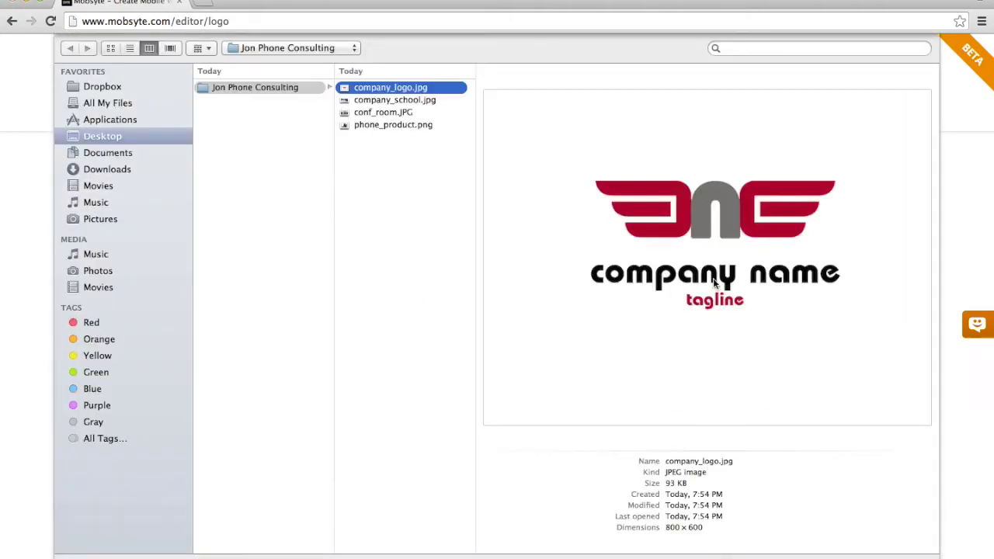
{"action": "key", "text": "Return"}
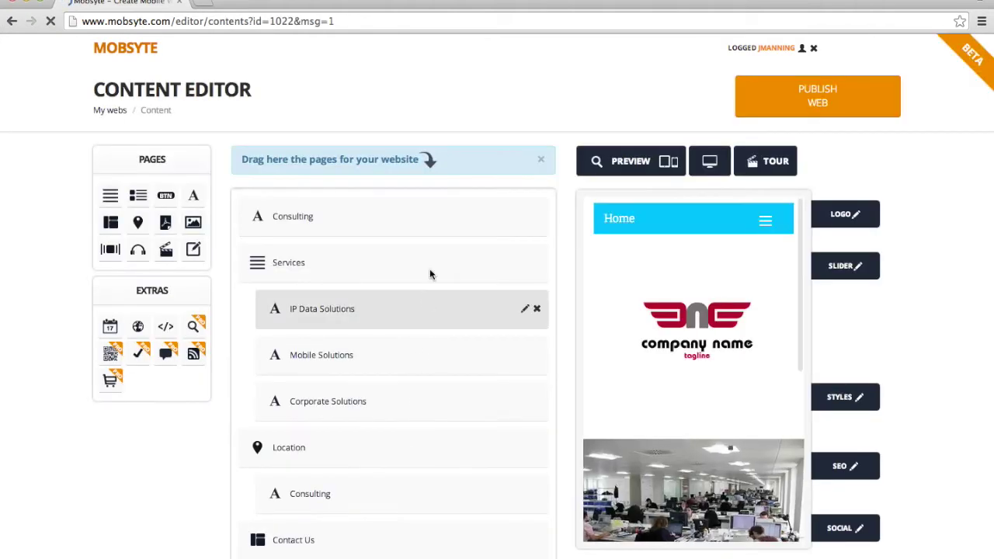
Retitle the Consulting page to About Us using the autocomplete suggestion.
{"action": "scroll", "coordinate": [436, 247], "scroll_direction": "down", "scroll_amount": 1}
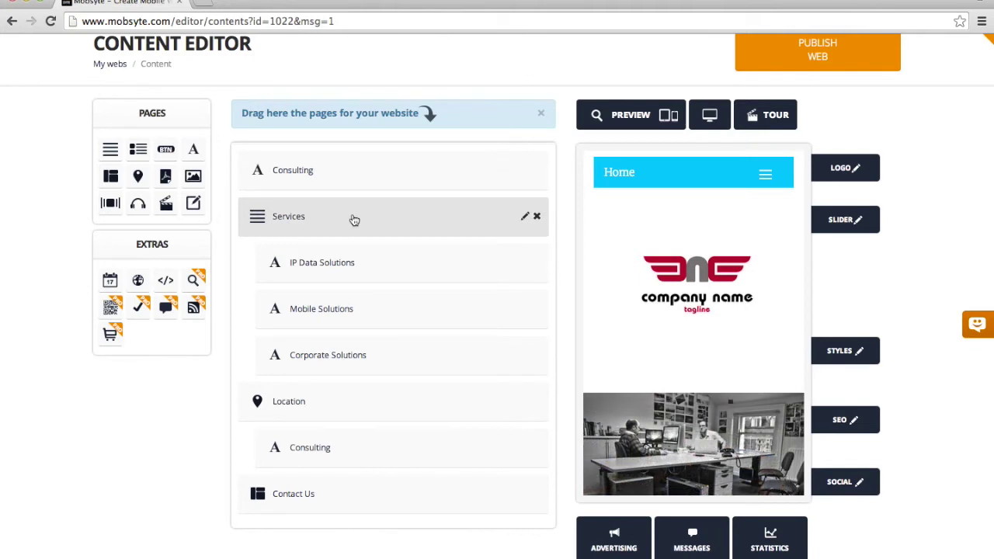
{"action": "left_click", "coordinate": [309, 175]}
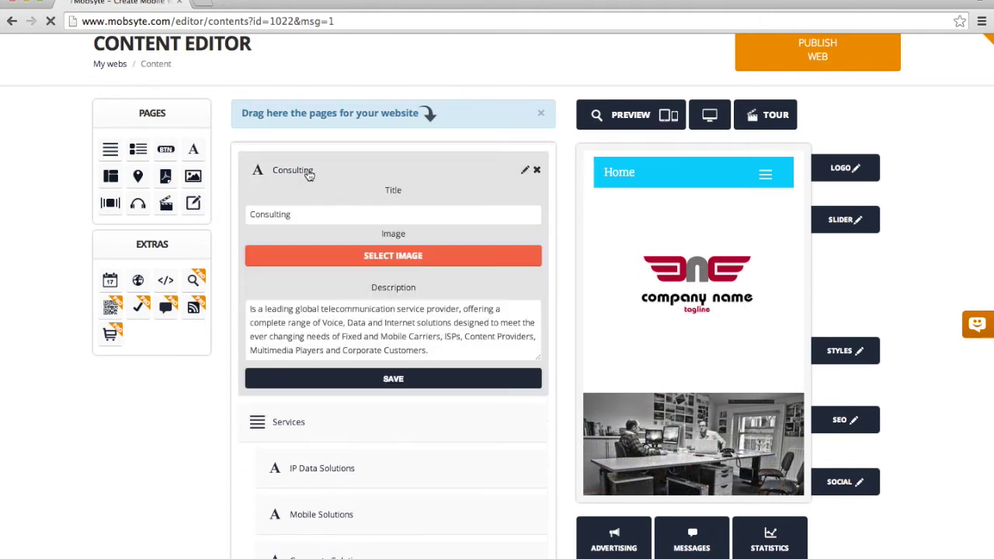
{"action": "double_click", "coordinate": [308, 216]}
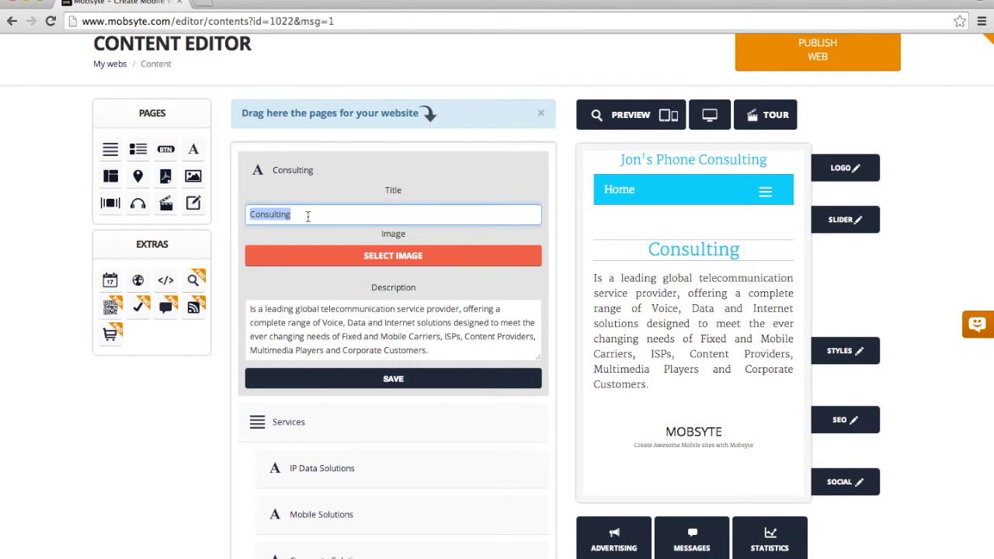
{"action": "type", "text": "Ab"}
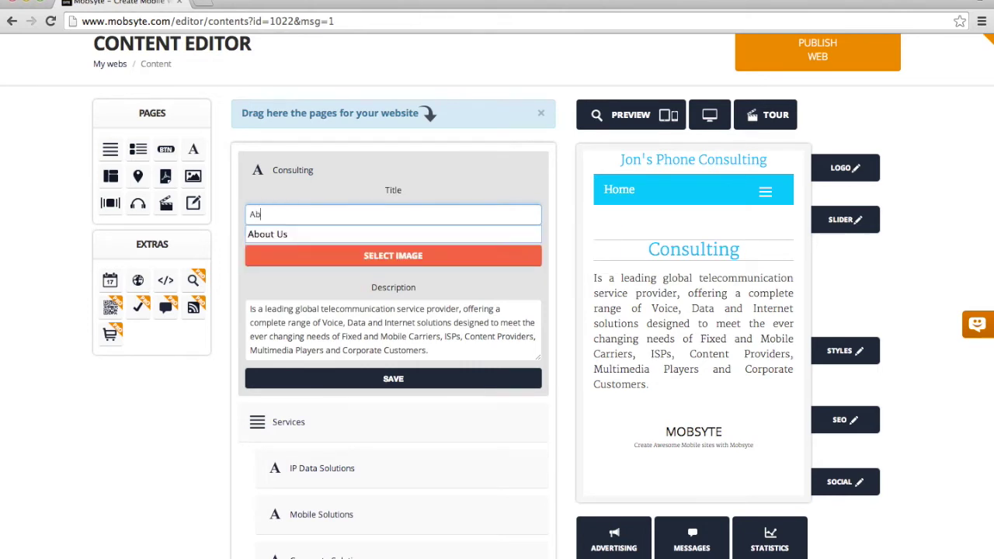
{"action": "type", "text": "ou"}
{"action": "left_click", "coordinate": [285, 235]}
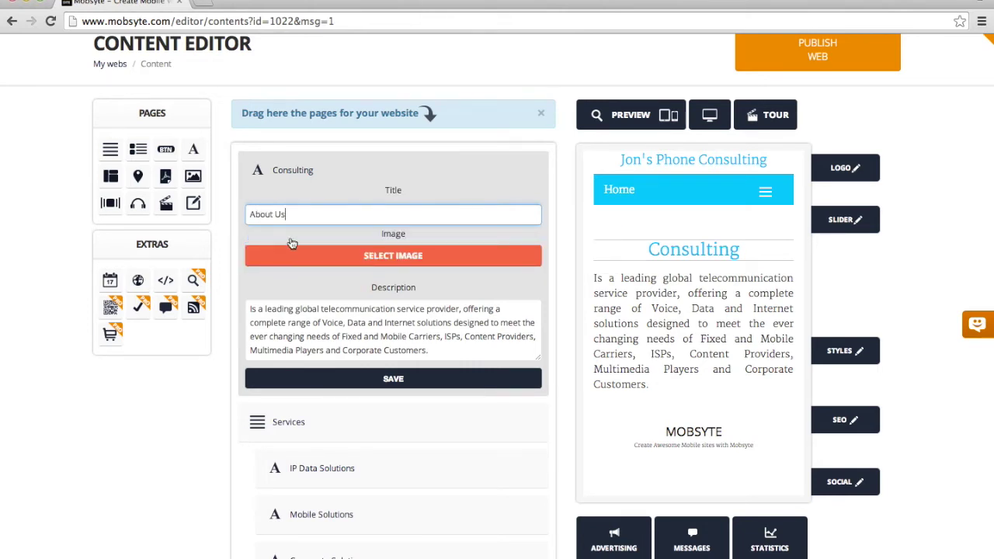
{"action": "left_click", "coordinate": [379, 256]}
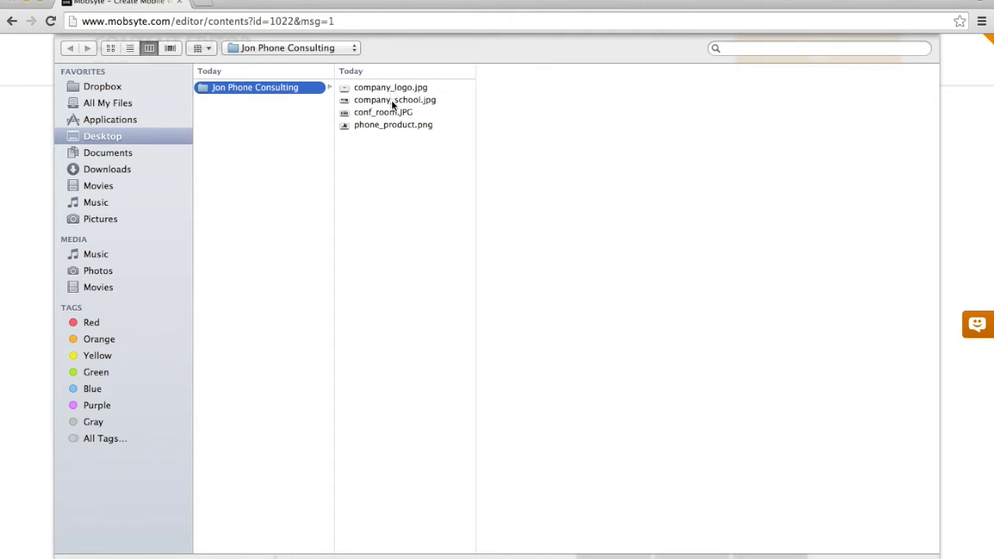
Set company_school.jpg as the About Us image and clear the old description.
{"action": "left_click", "coordinate": [391, 100]}
{"action": "key", "text": "Return"}
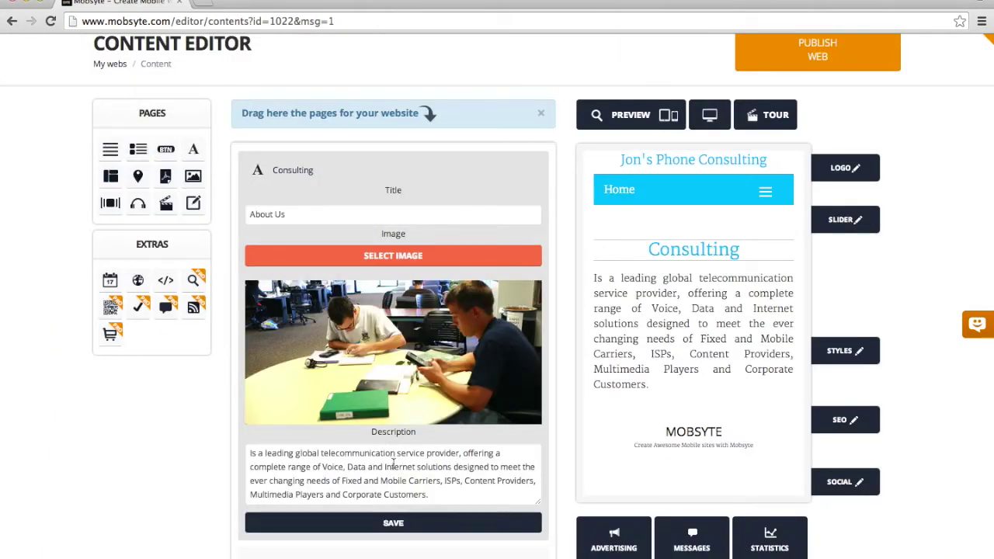
{"action": "left_click", "coordinate": [393, 464]}
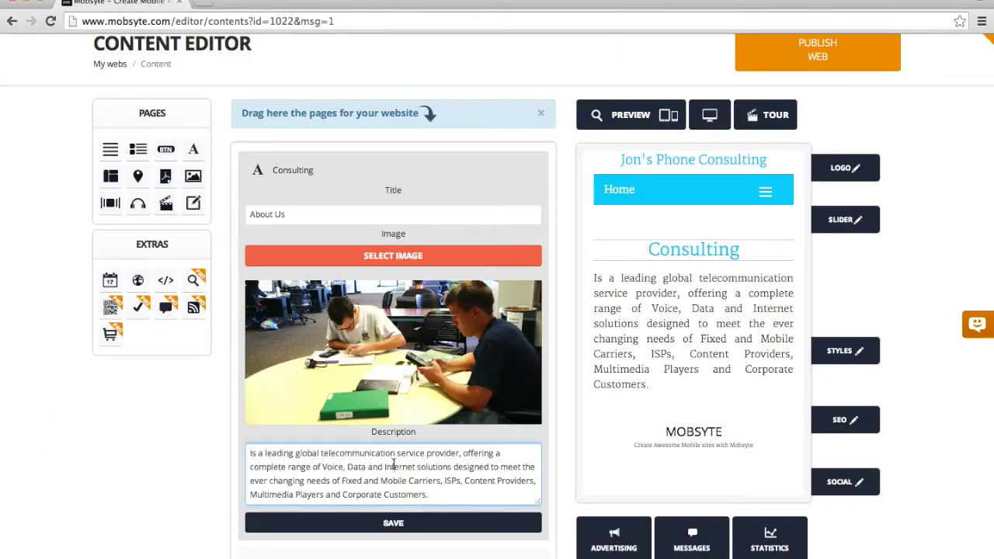
{"action": "key", "text": "ctrl+a"}
{"action": "key", "text": "BackSpace"}
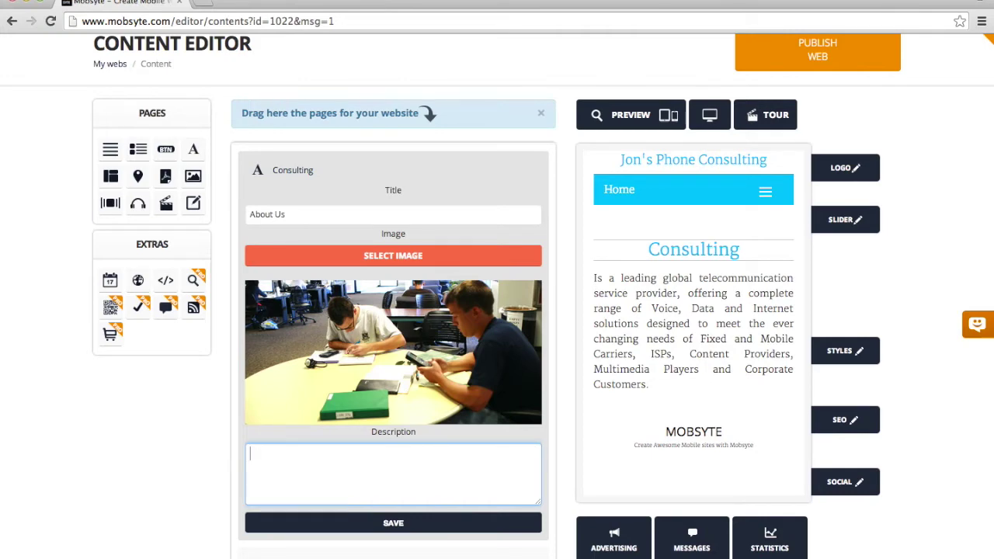
Paste the 'We help companies…' paragraph from TextEdit as the description and save.
{"action": "key", "text": "super+Tab"}
{"action": "key", "text": "super+Tab"}
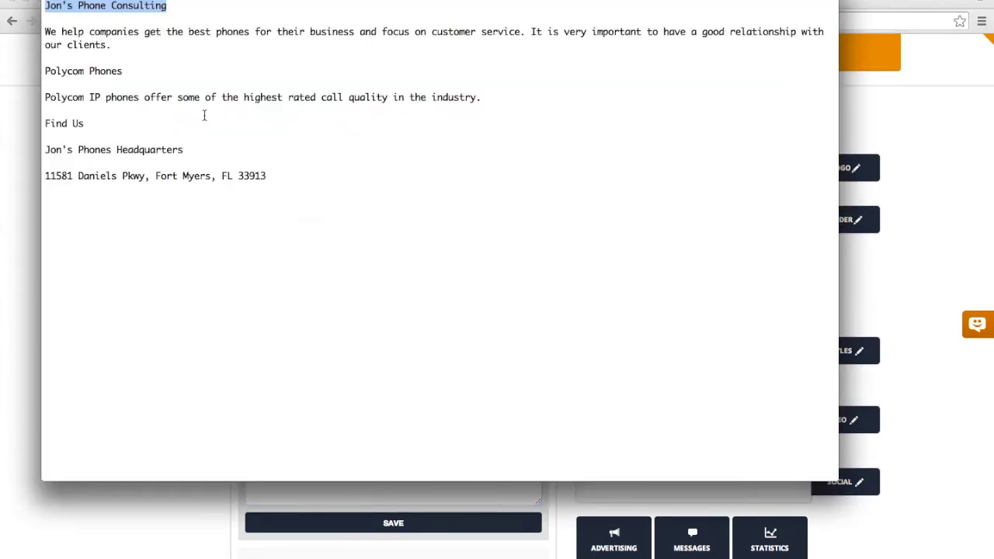
{"action": "left_click_drag", "start_coordinate": [110, 45], "coordinate": [34, 35]}
{"action": "key", "text": "super+c"}
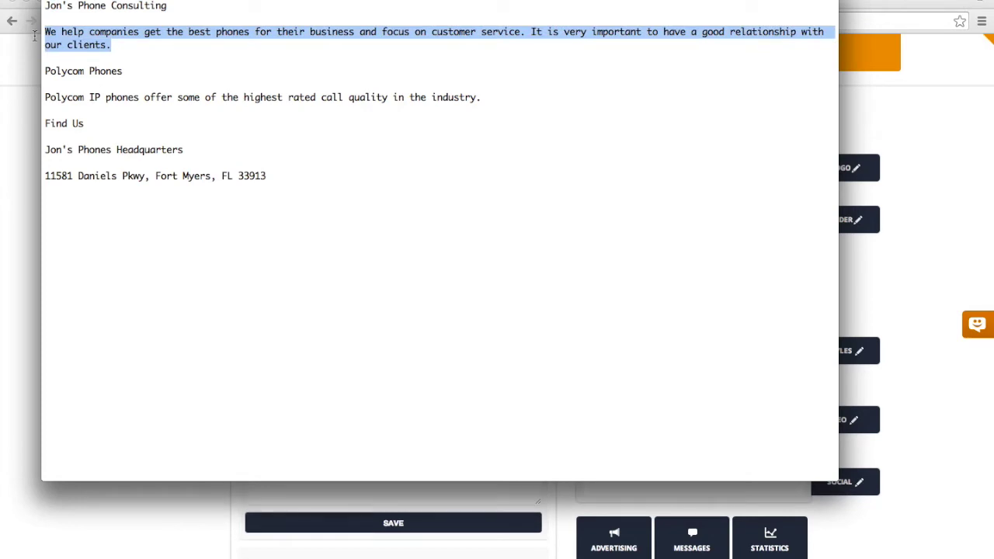
{"action": "key", "text": "super+Tab"}
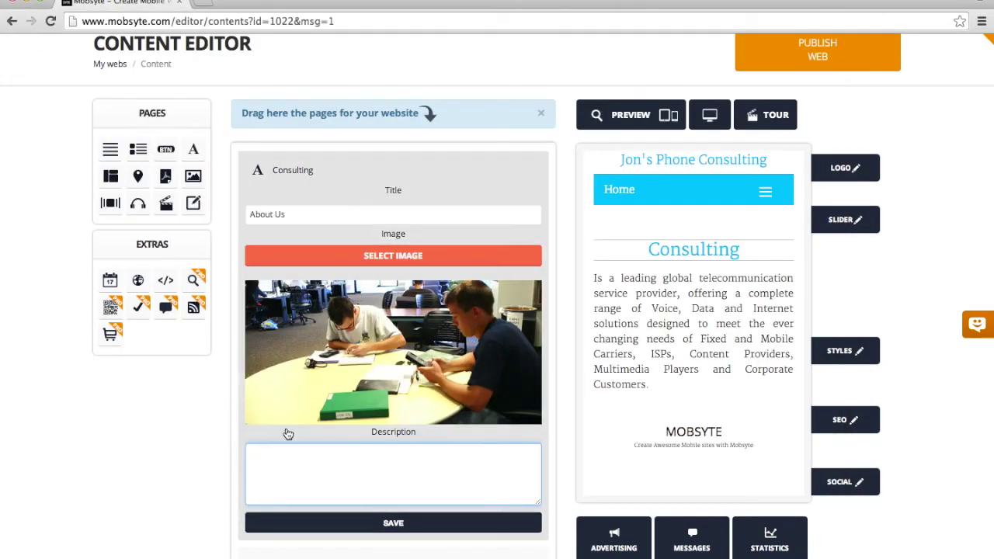
{"action": "key", "text": "super+v"}
{"action": "left_click", "coordinate": [368, 530]}
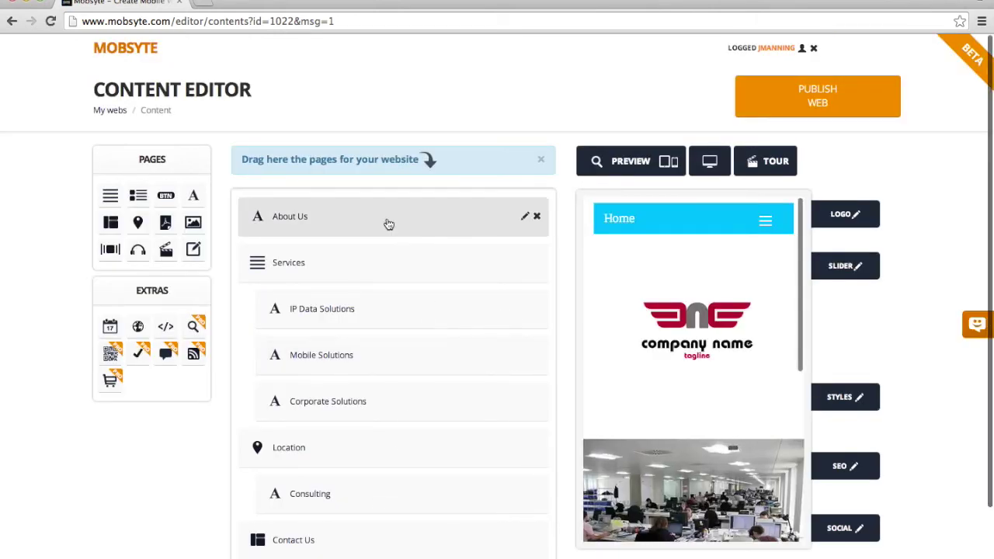
Reopen the About Us page and scroll through it to check the changes.
{"action": "left_click", "coordinate": [381, 226]}
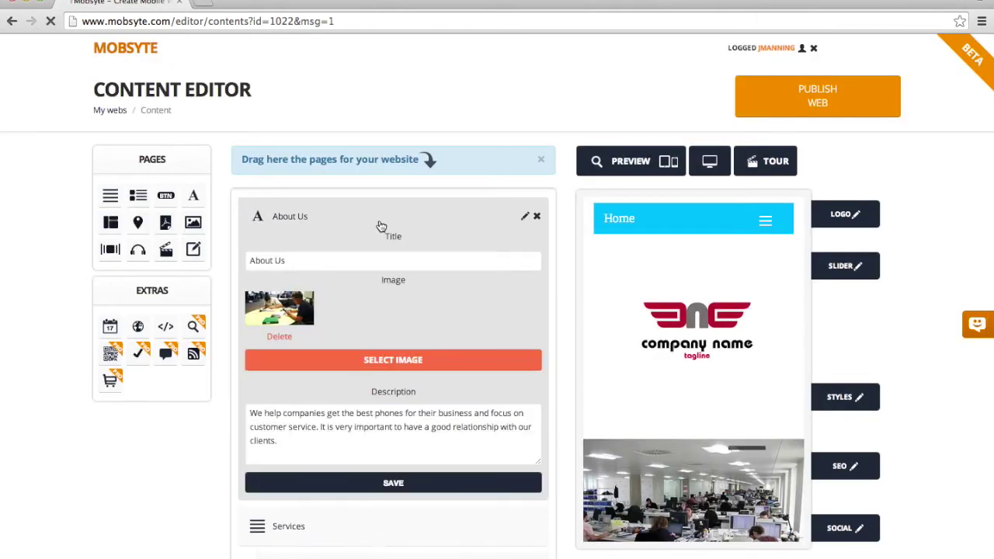
{"action": "scroll", "coordinate": [460, 310], "scroll_direction": "down", "scroll_amount": 2}
{"action": "scroll", "coordinate": [460, 317], "scroll_direction": "down", "scroll_amount": 1}
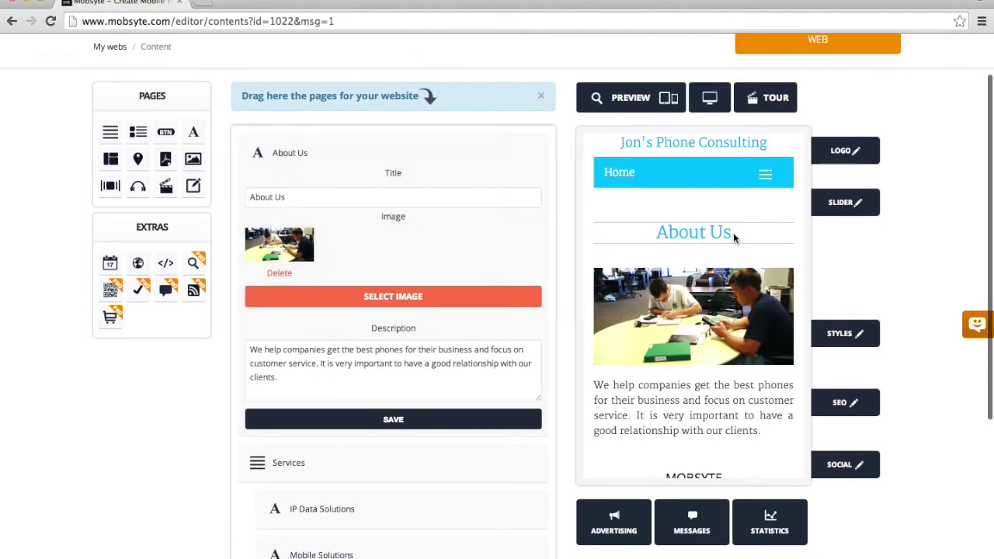
Retitle the Services page to Products and save it.
{"action": "left_click", "coordinate": [368, 465]}
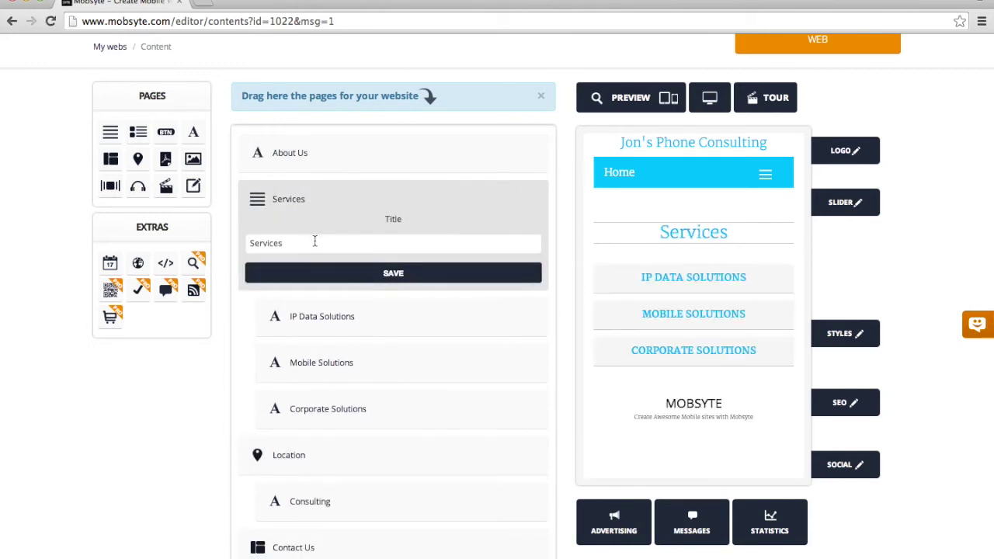
{"action": "double_click", "coordinate": [314, 243]}
{"action": "type", "text": "Products"}
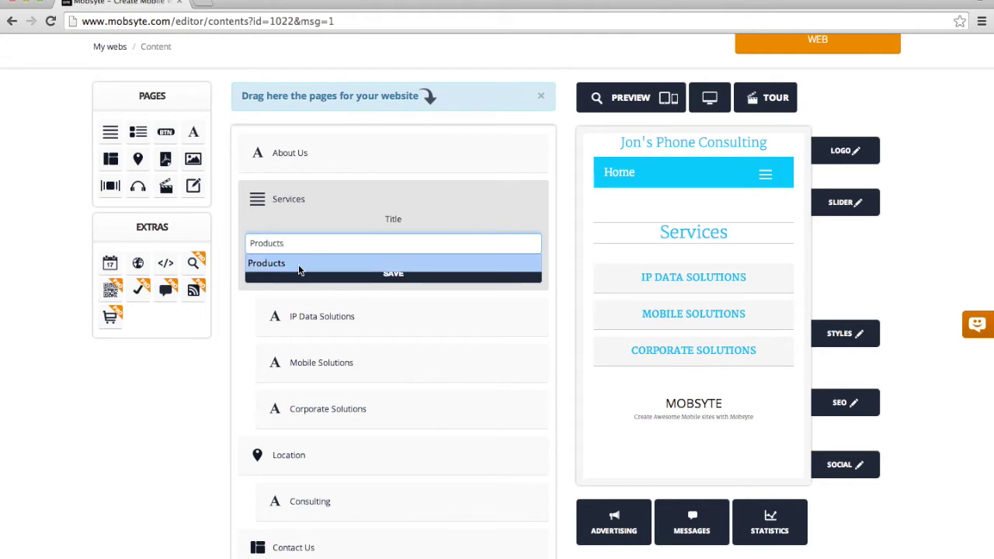
{"action": "left_click", "coordinate": [300, 264]}
{"action": "left_click", "coordinate": [393, 273]}
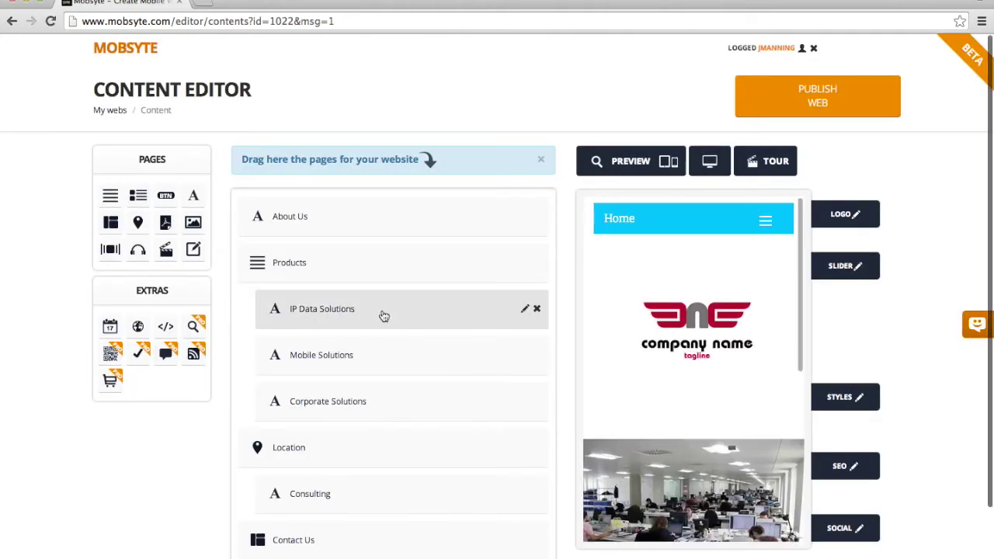
Delete the IP Data Solutions and Mobile Solutions pages, keeping only Corporate Solutions.
{"action": "left_click", "coordinate": [382, 311]}
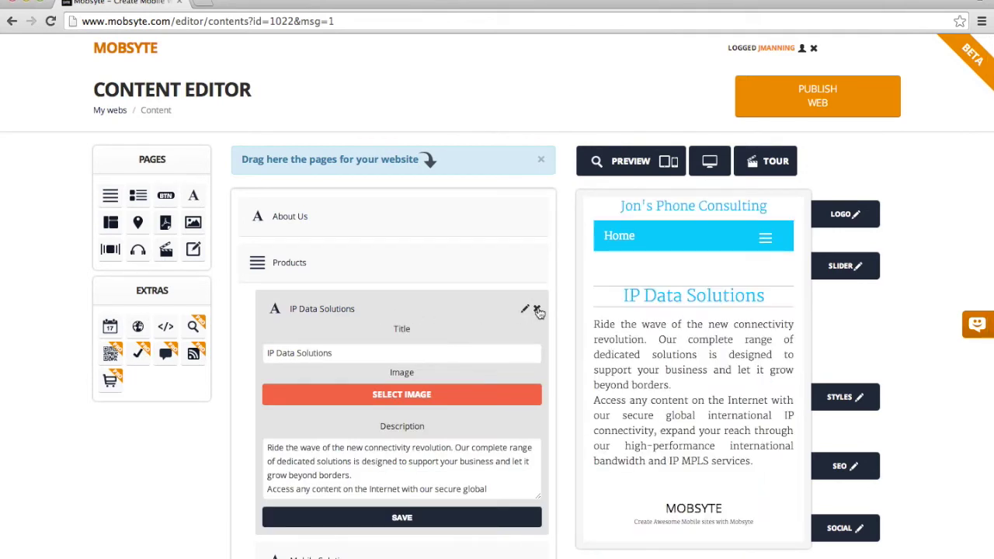
{"action": "left_click", "coordinate": [538, 310]}
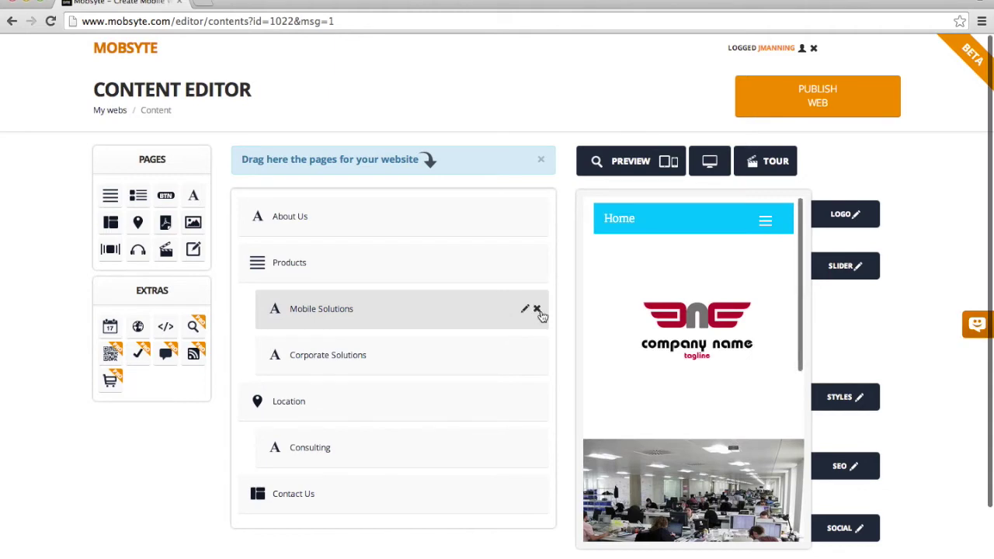
{"action": "left_click", "coordinate": [538, 310]}
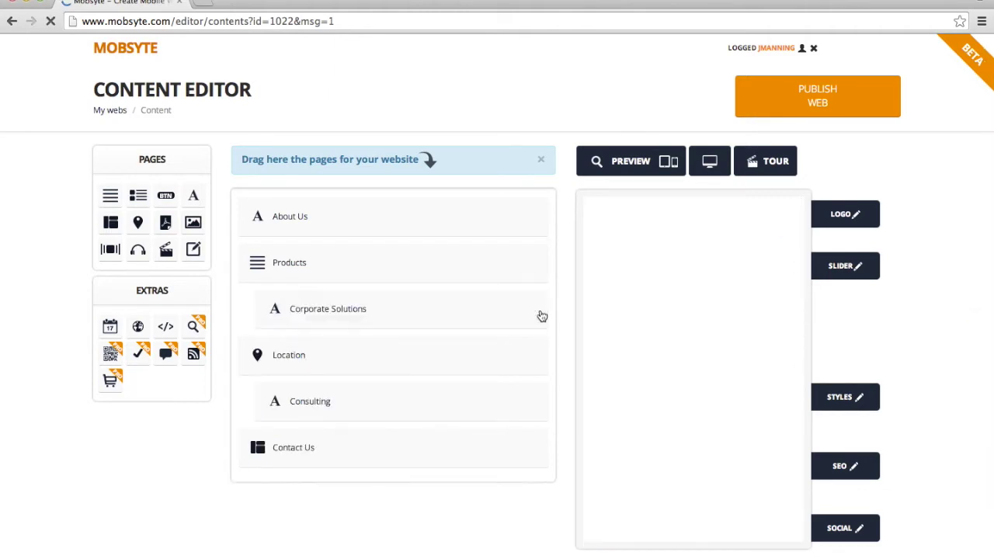
{"action": "left_click", "coordinate": [435, 314]}
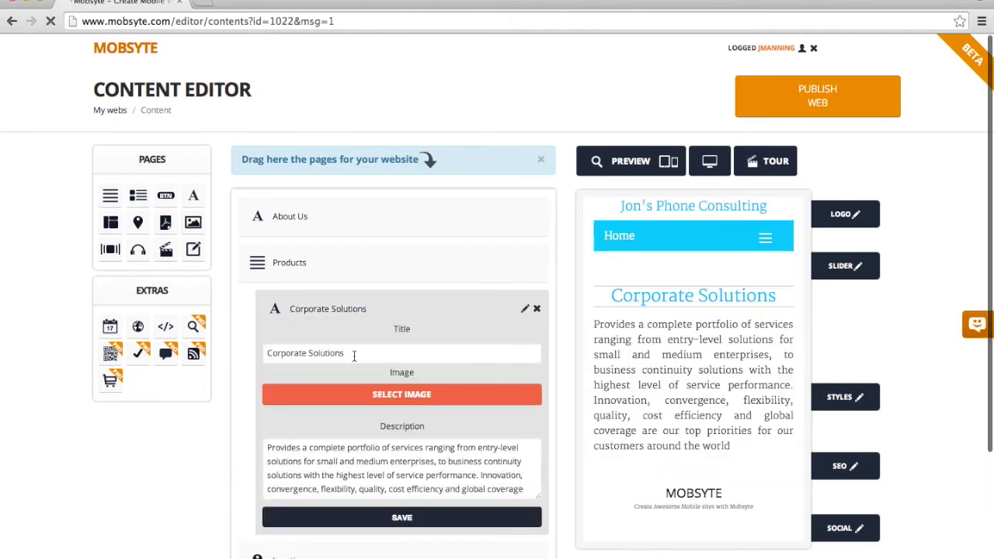
Retitle Corporate Solutions to Polycom Phones and give it the phone_product.png image.
{"action": "left_click", "coordinate": [303, 354]}
{"action": "triple_click", "coordinate": [303, 354]}
{"action": "type", "text": "Poly"}
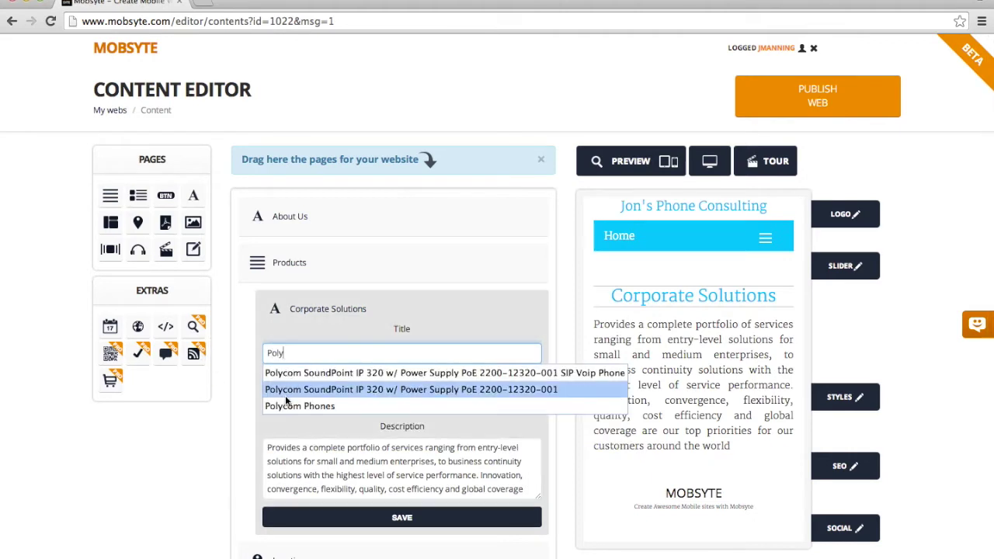
{"action": "left_click", "coordinate": [299, 405]}
{"action": "left_click", "coordinate": [401, 397]}
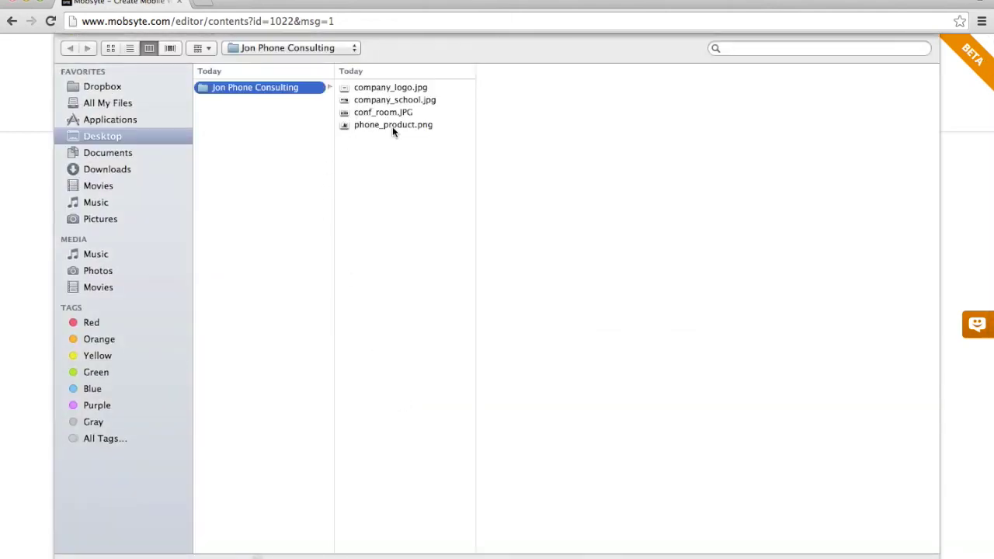
{"action": "left_click", "coordinate": [392, 126]}
{"action": "key", "text": "Return"}
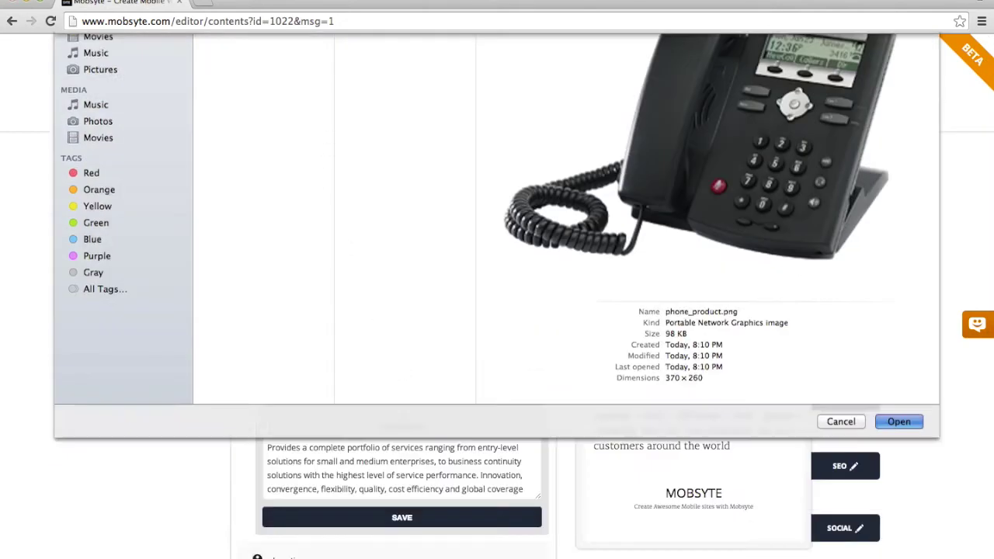
Replace the page description with the Polycom IP phones call-quality sentence from the notes.
{"action": "left_click", "coordinate": [391, 460]}
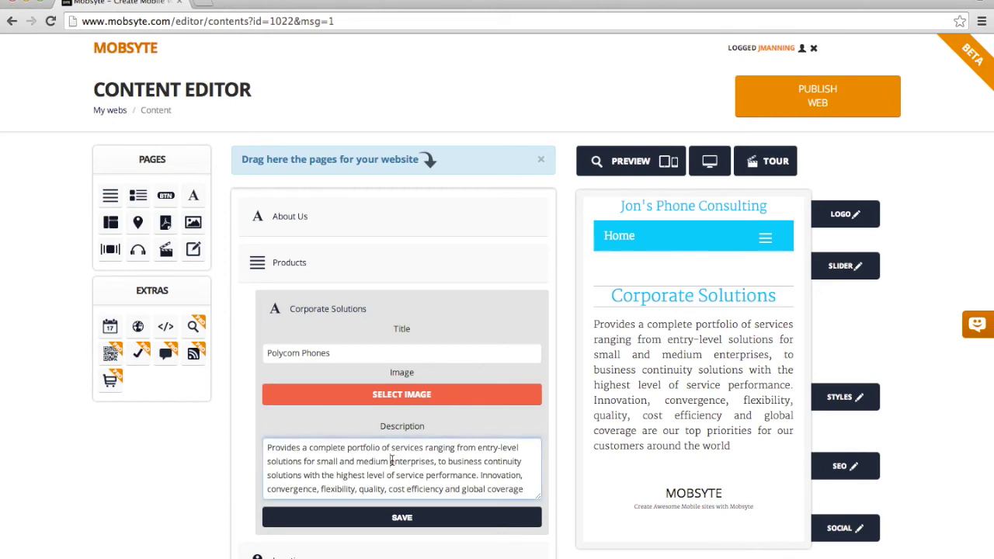
{"action": "key", "text": "ctrl+a"}
{"action": "key", "text": "BackSpace"}
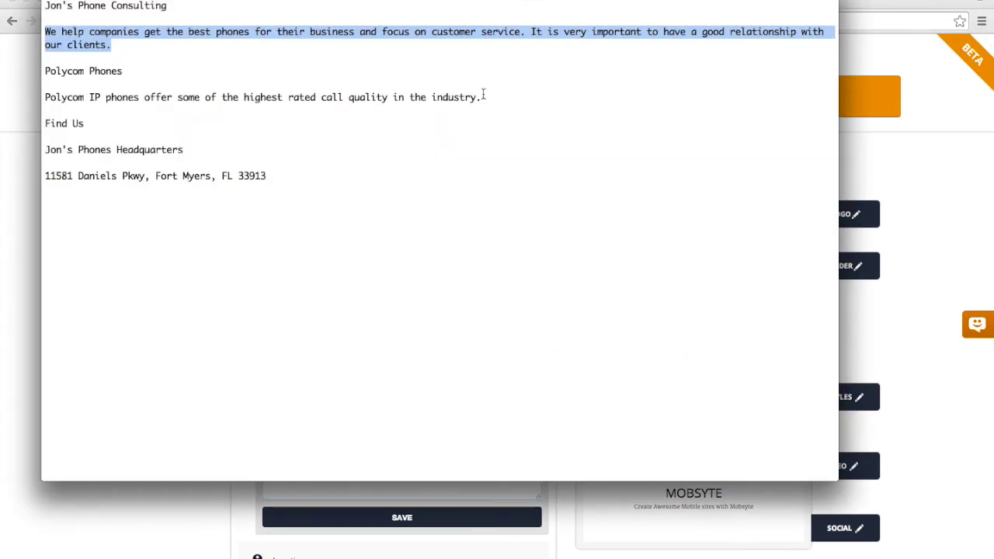
{"action": "left_click_drag", "start_coordinate": [483, 96], "coordinate": [23, 98]}
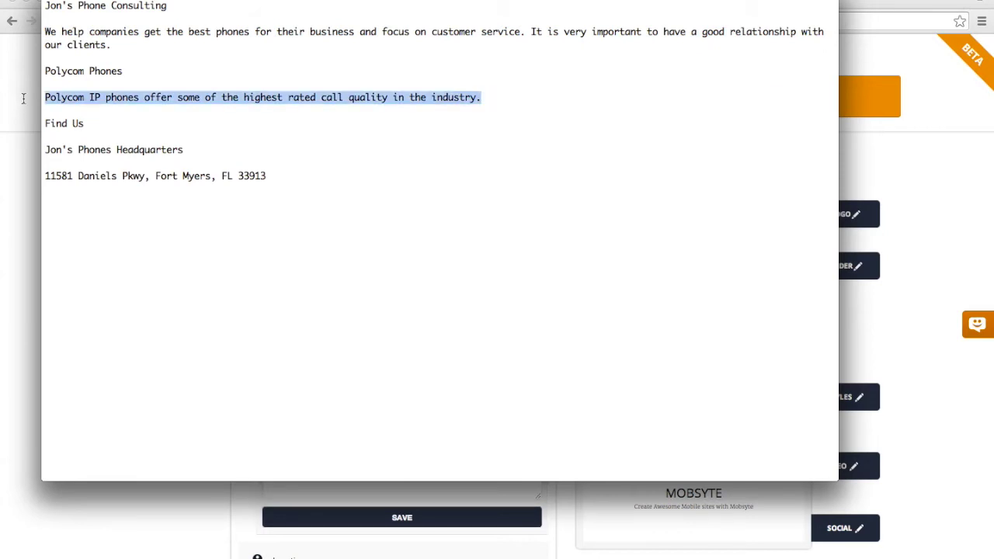
{"action": "key", "text": "super+c"}
{"action": "key", "text": "super+Tab"}
{"action": "key", "text": "super+v"}
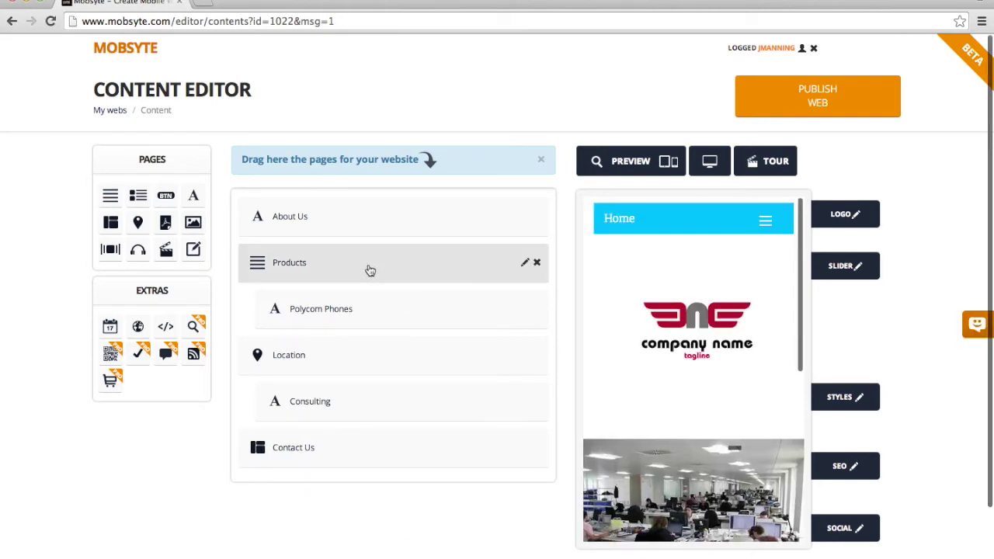
Review the Products page's Polycom Phones preview, then open the Location page for editing.
{"action": "left_click", "coordinate": [369, 270]}
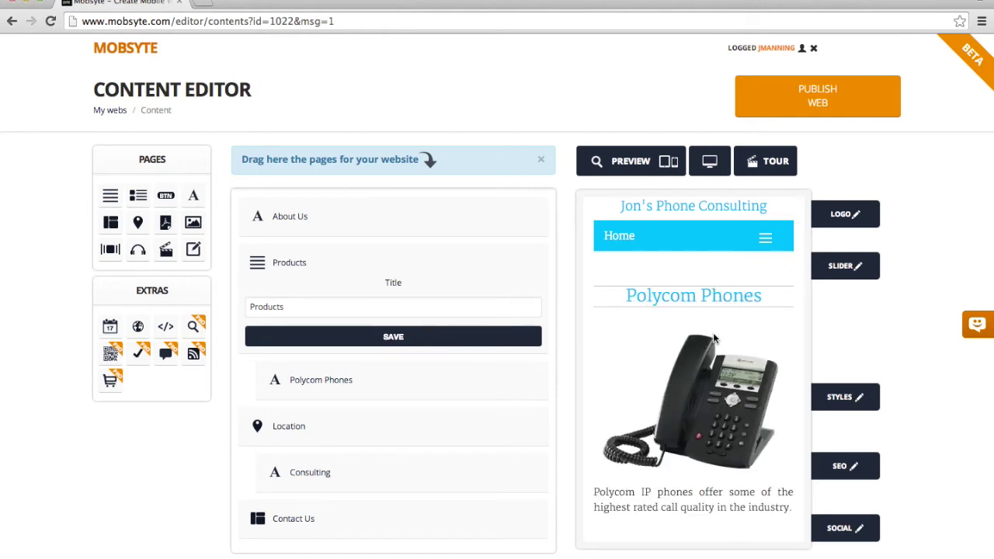
{"action": "scroll", "coordinate": [715, 339], "scroll_direction": "down", "scroll_amount": 5}
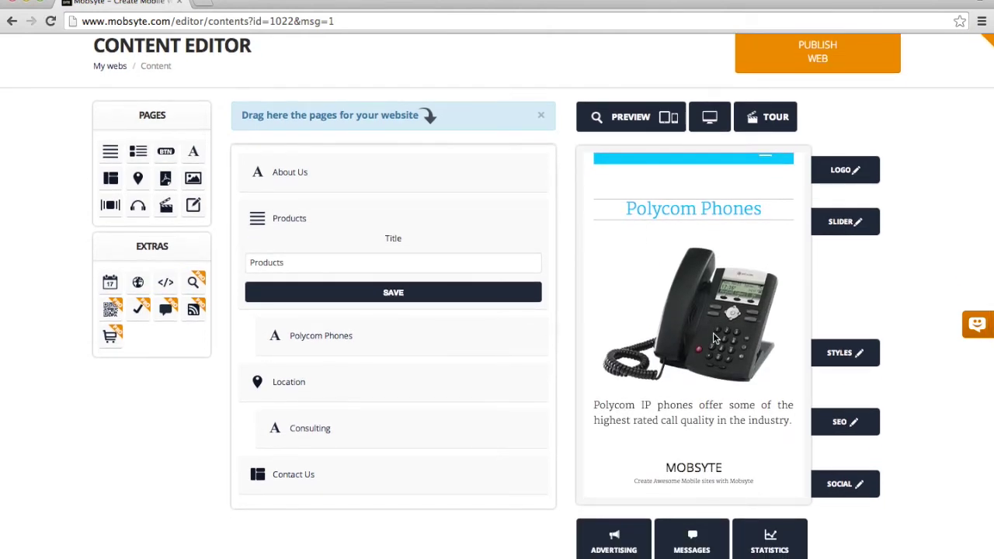
{"action": "left_click", "coordinate": [325, 385]}
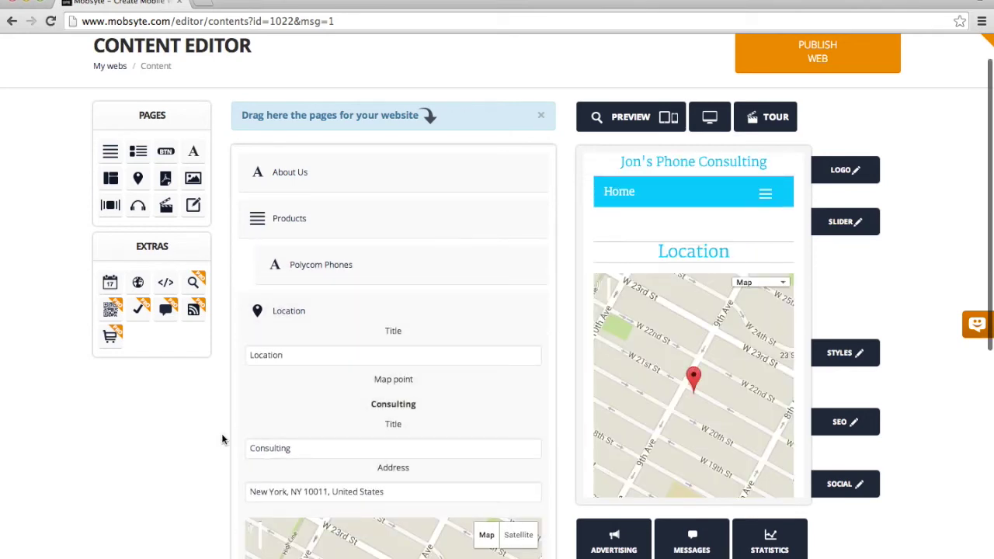
Retitle the map page Find Us and name its map point Jon's Phones Headquarters.
{"action": "scroll", "coordinate": [221, 439], "scroll_direction": "down", "scroll_amount": 3}
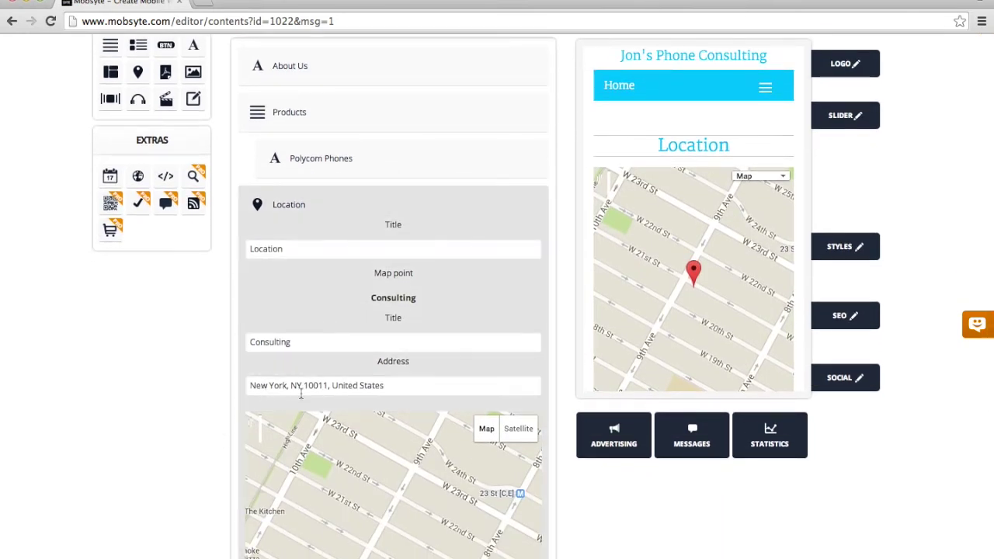
{"action": "double_click", "coordinate": [318, 248]}
{"action": "type", "text": "P"}
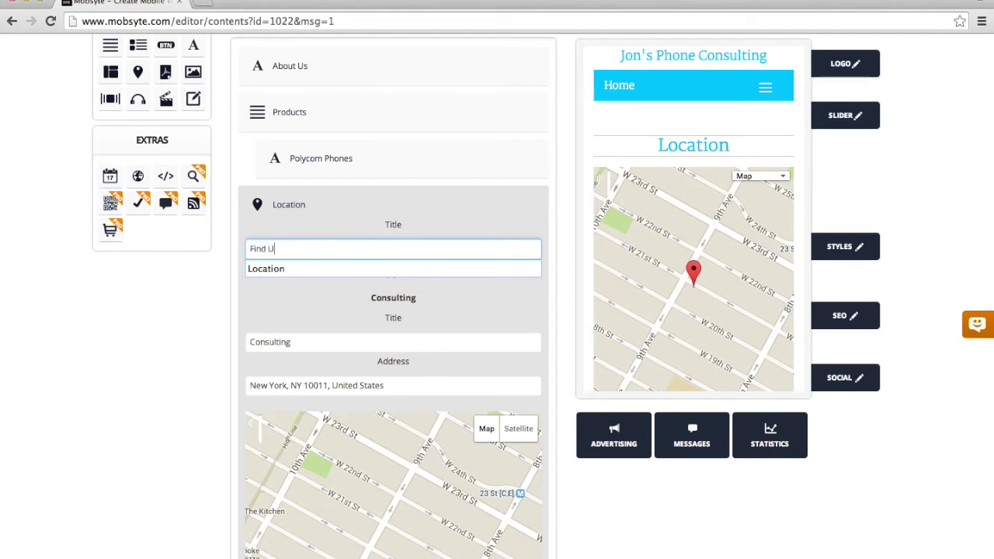
{"action": "double_click", "coordinate": [324, 345]}
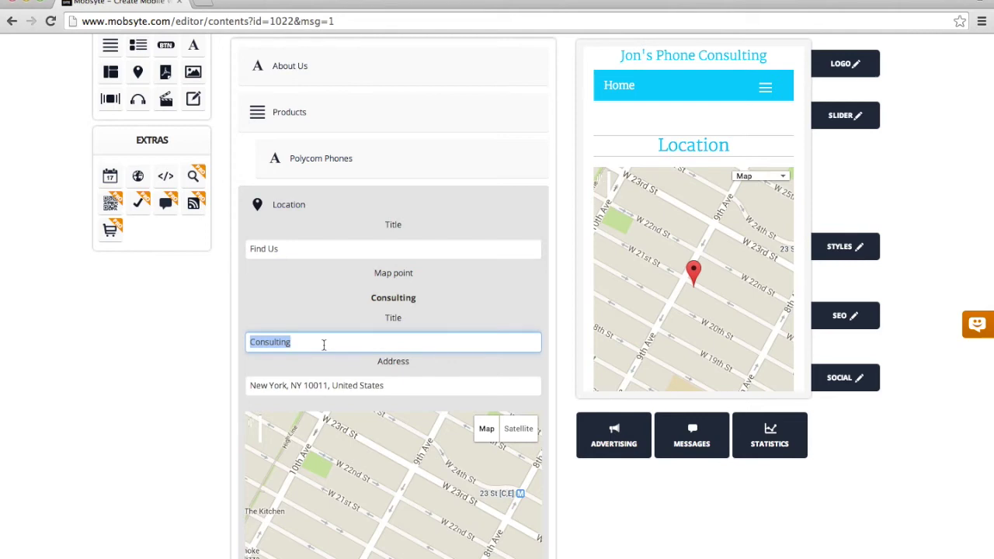
{"action": "type", "text": "J"}
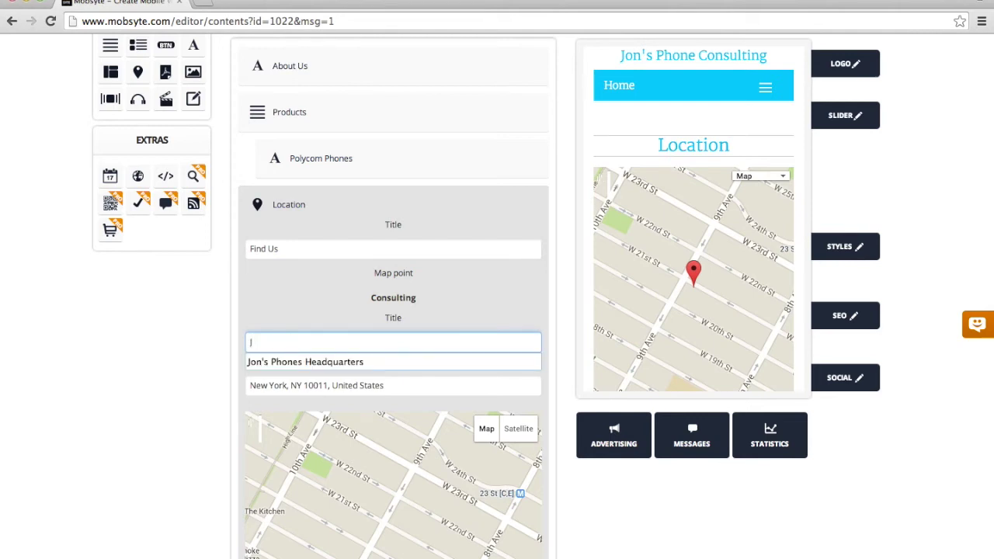
{"action": "key", "text": "Down"}
{"action": "key", "text": "Return"}
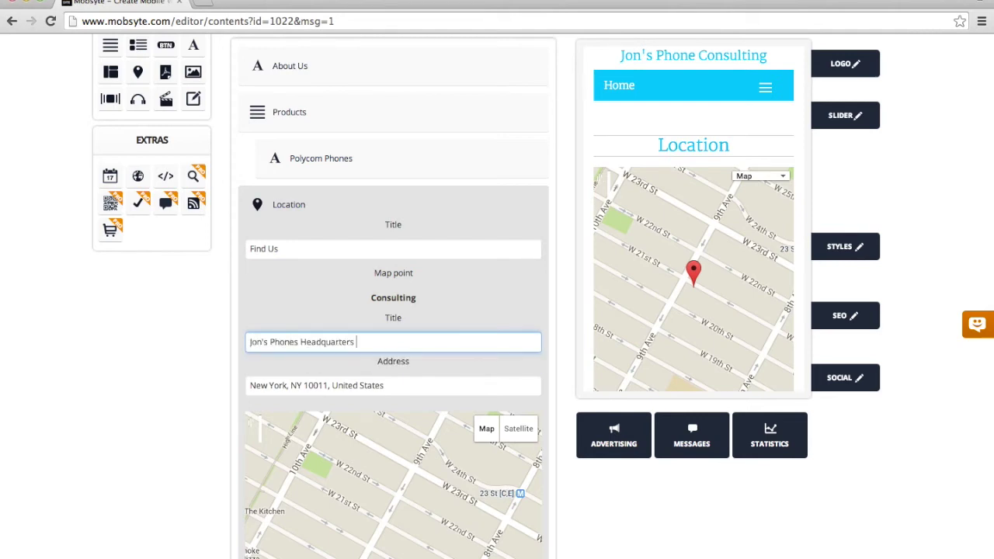
Replace the map point's address with the new Fort Myers address from the notes, then save.
{"action": "left_click", "coordinate": [393, 392]}
{"action": "key", "text": "super+Tab"}
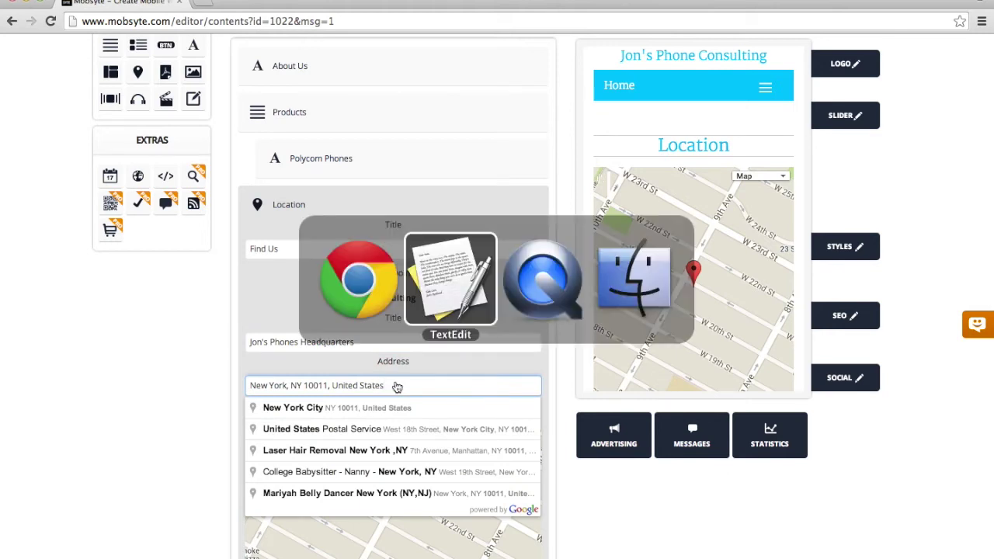
{"action": "left_click_drag", "start_coordinate": [269, 175], "coordinate": [45, 180]}
{"action": "key", "text": "super+Tab"}
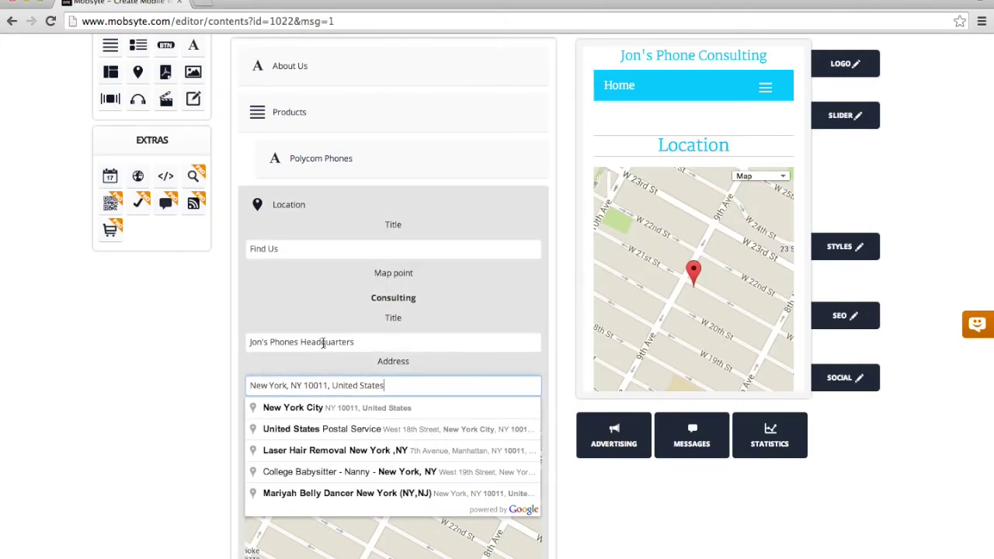
{"action": "key", "text": "super+a"}
{"action": "key", "text": "super+v"}
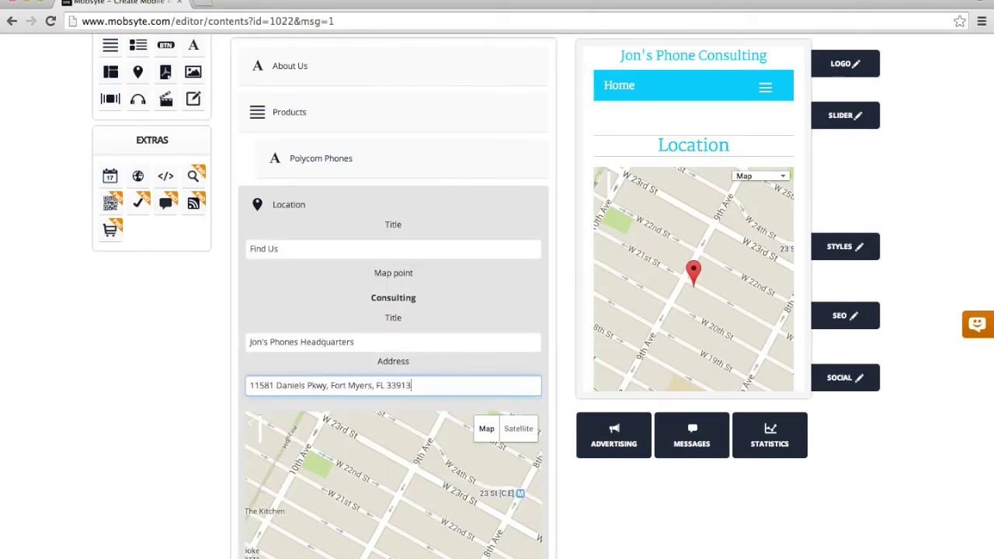
{"action": "left_click", "coordinate": [393, 410]}
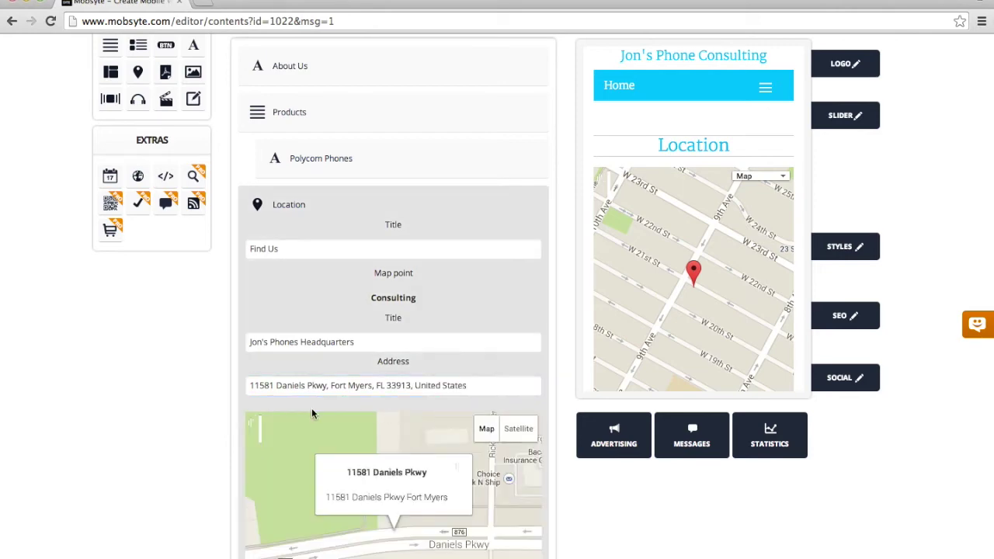
{"action": "scroll", "coordinate": [222, 440], "scroll_direction": "down", "scroll_amount": 2}
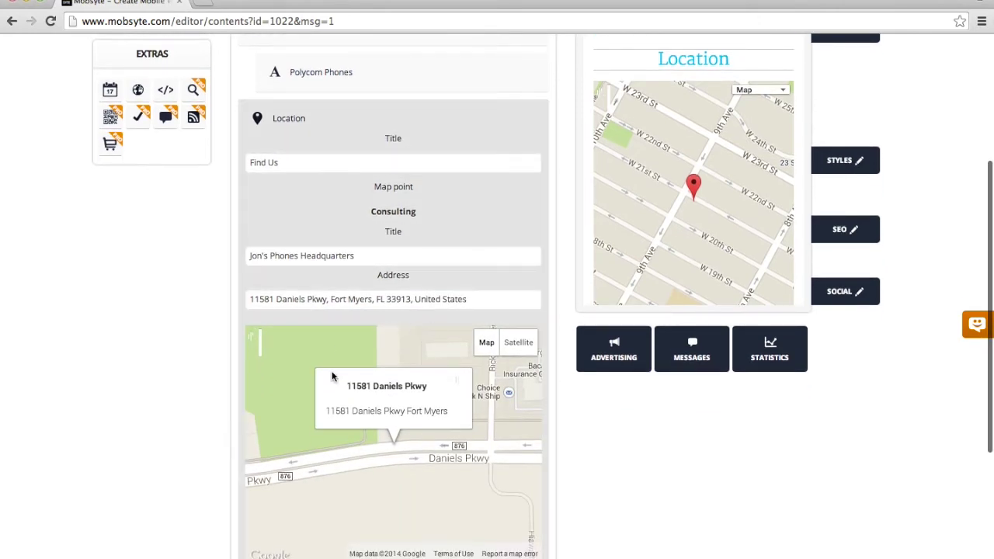
{"action": "scroll", "coordinate": [190, 431], "scroll_direction": "down", "scroll_amount": 3}
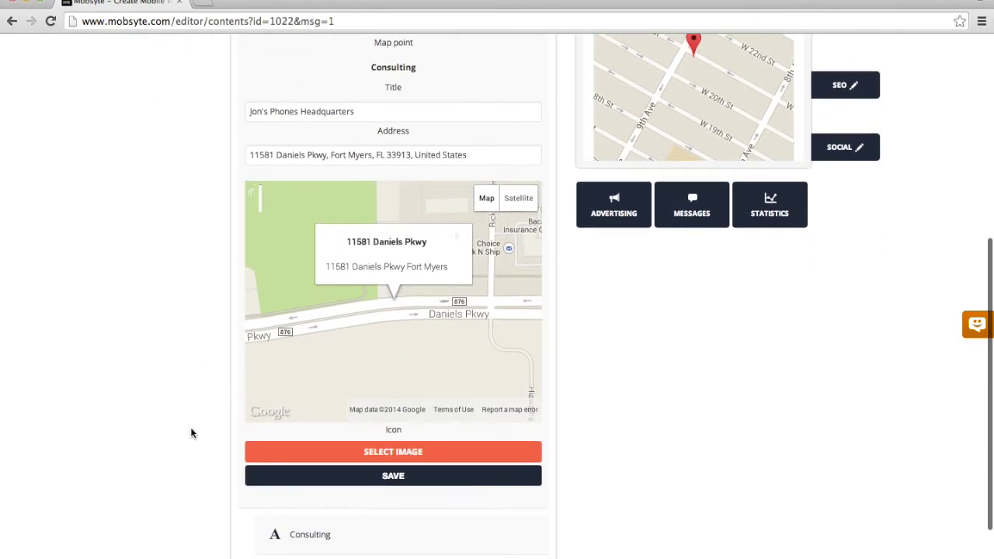
{"action": "left_click", "coordinate": [397, 478]}
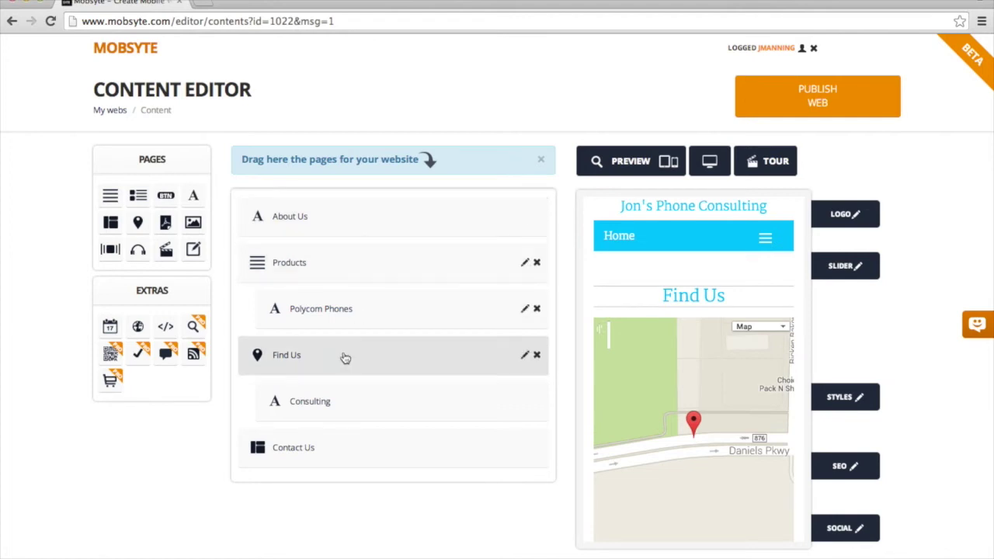
Reopen the Find Us page's settings to check its saved title, map point and address.
{"action": "left_click", "coordinate": [292, 358]}
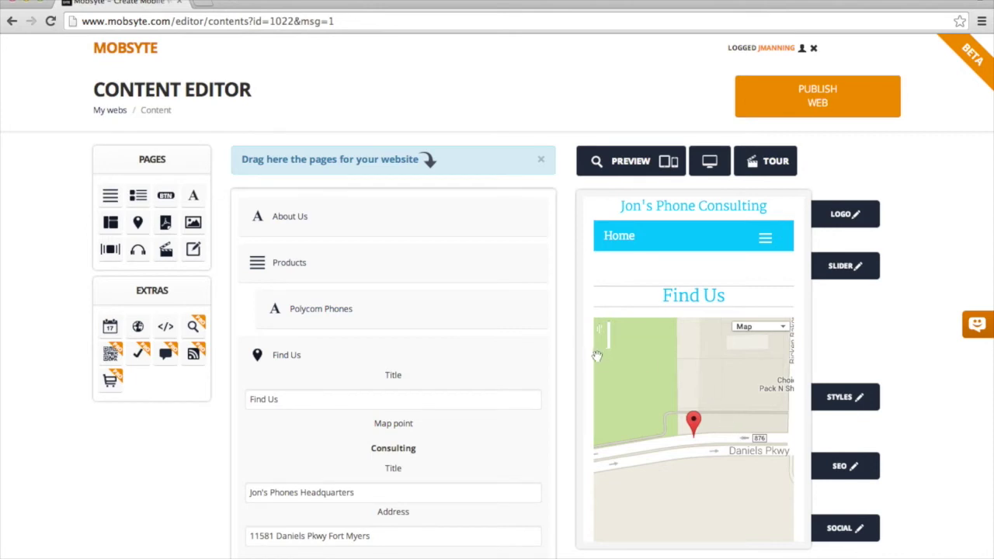
{"action": "scroll", "coordinate": [187, 481], "scroll_direction": "down", "scroll_amount": 3}
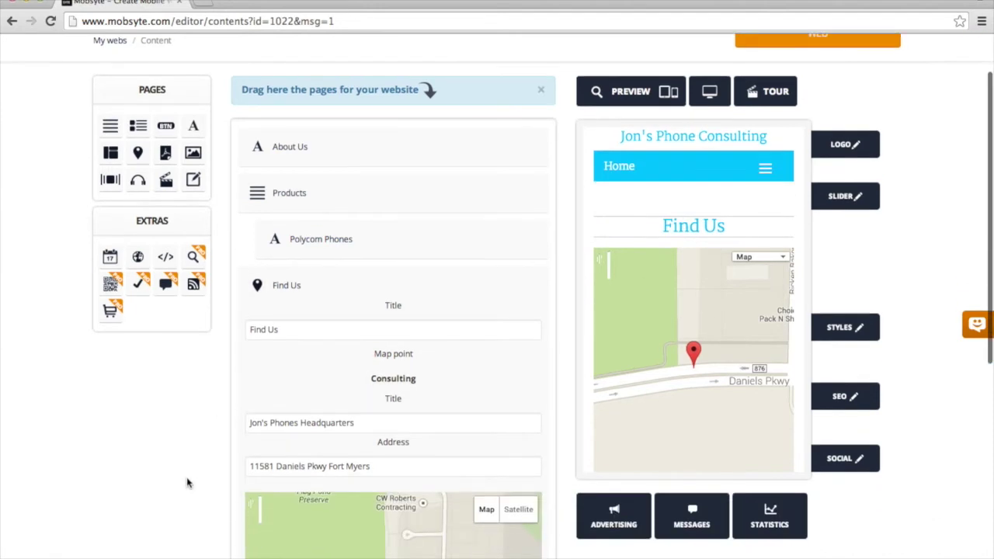
{"action": "scroll", "coordinate": [186, 482], "scroll_direction": "down", "scroll_amount": 4}
{"action": "scroll", "coordinate": [200, 466], "scroll_direction": "down", "scroll_amount": 2}
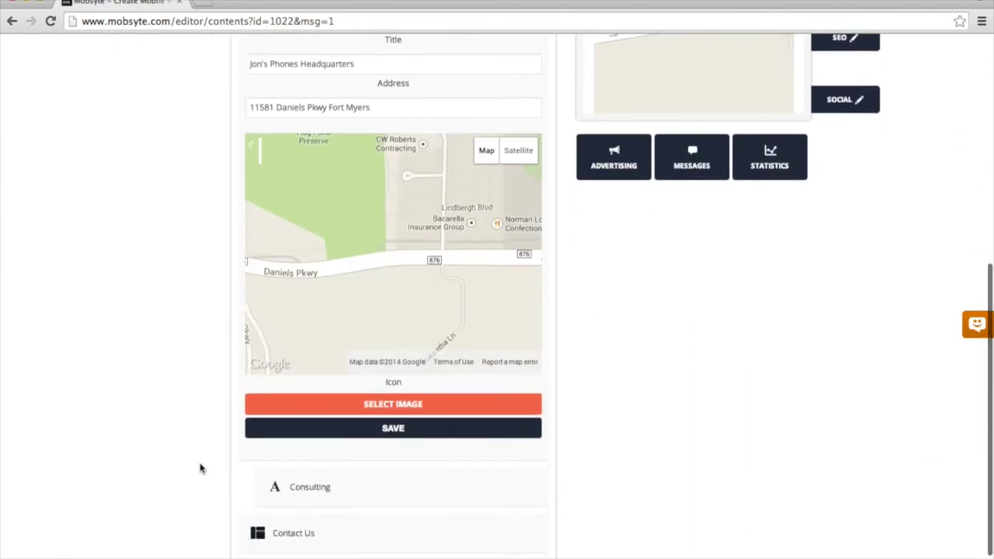
Delete the Consulting subpage with its phone and fax text.
{"action": "left_click", "coordinate": [316, 439]}
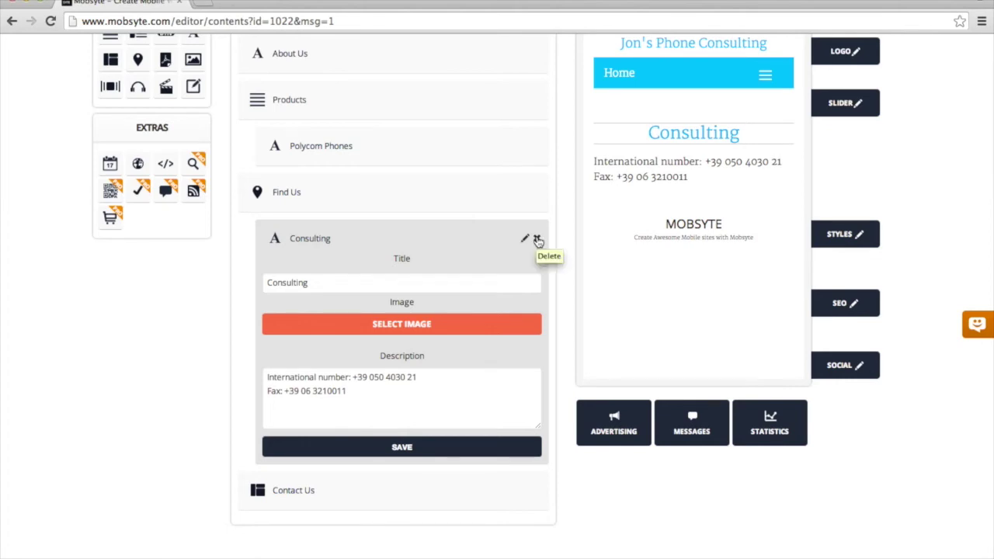
{"action": "left_click", "coordinate": [538, 242]}
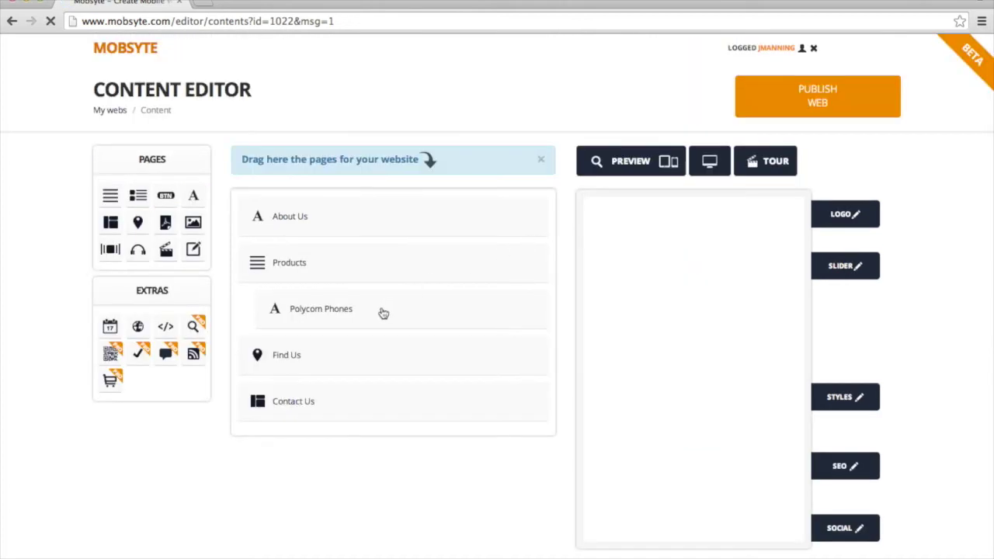
Change the Contact Us page's title from 'Contact Us' to 'Email Us'.
{"action": "left_click", "coordinate": [293, 404]}
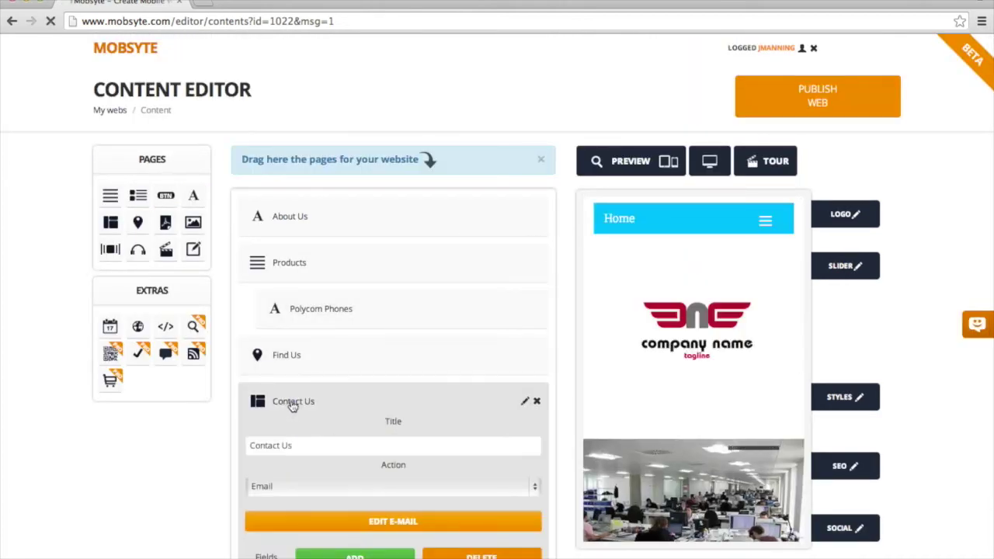
{"action": "double_click", "coordinate": [268, 445]}
{"action": "type", "text": "Email"}
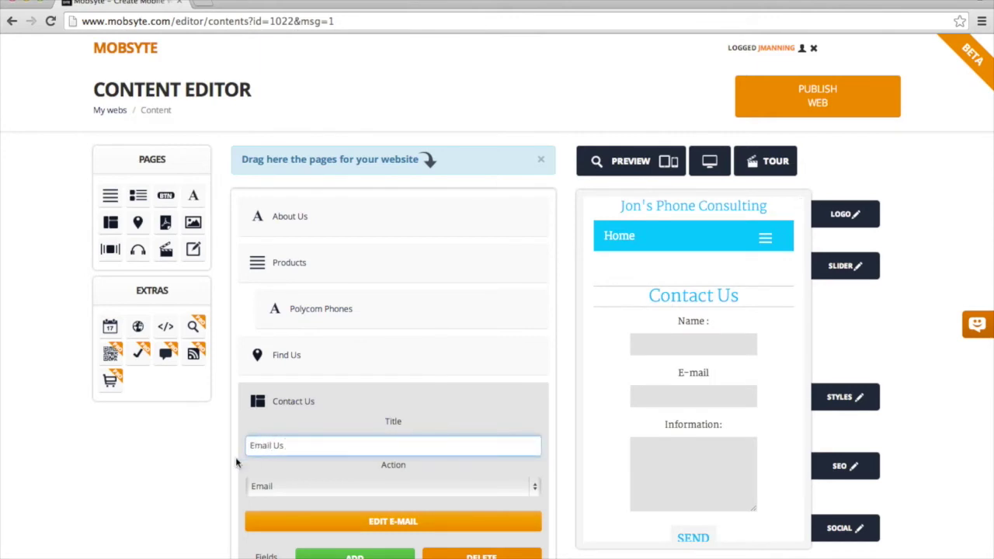
{"action": "scroll", "coordinate": [225, 466], "scroll_direction": "down", "scroll_amount": 3}
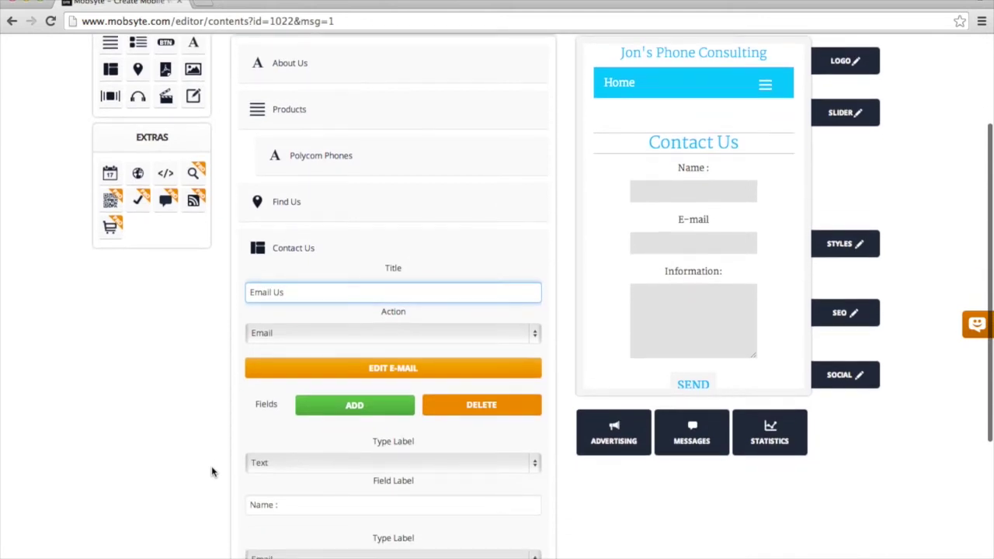
{"action": "scroll", "coordinate": [608, 285], "scroll_direction": "down", "scroll_amount": 3}
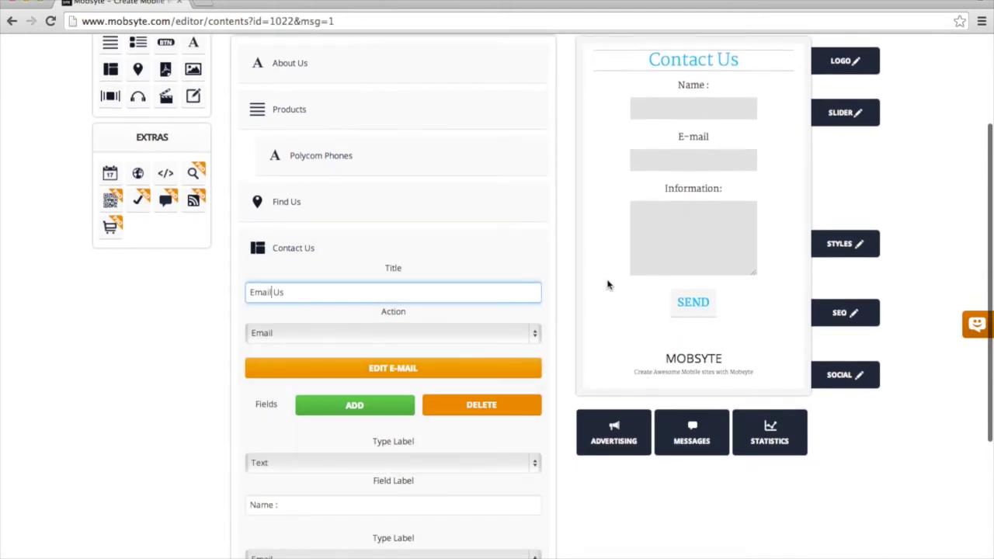
{"action": "scroll", "coordinate": [609, 285], "scroll_direction": "up", "scroll_amount": 3}
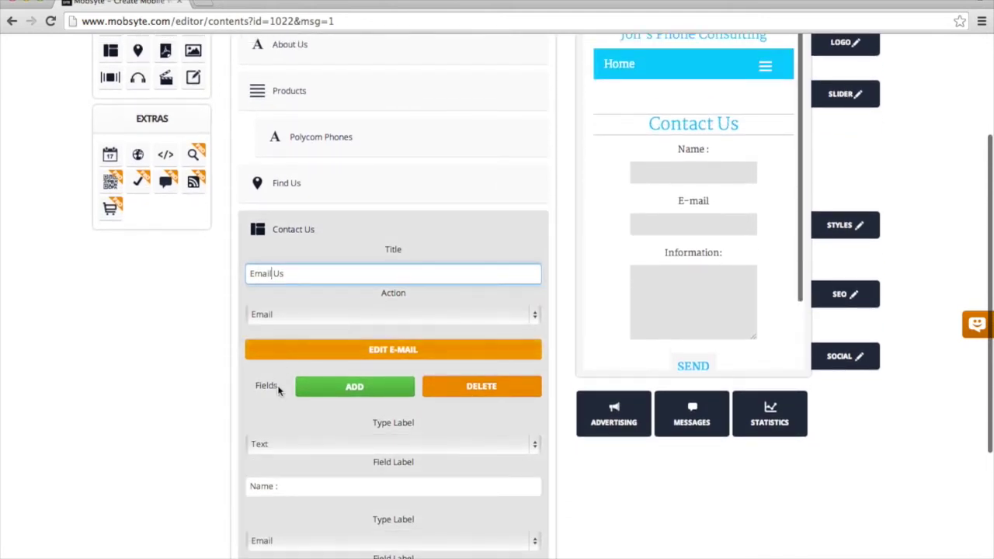
{"action": "scroll", "coordinate": [215, 411], "scroll_direction": "down", "scroll_amount": 5}
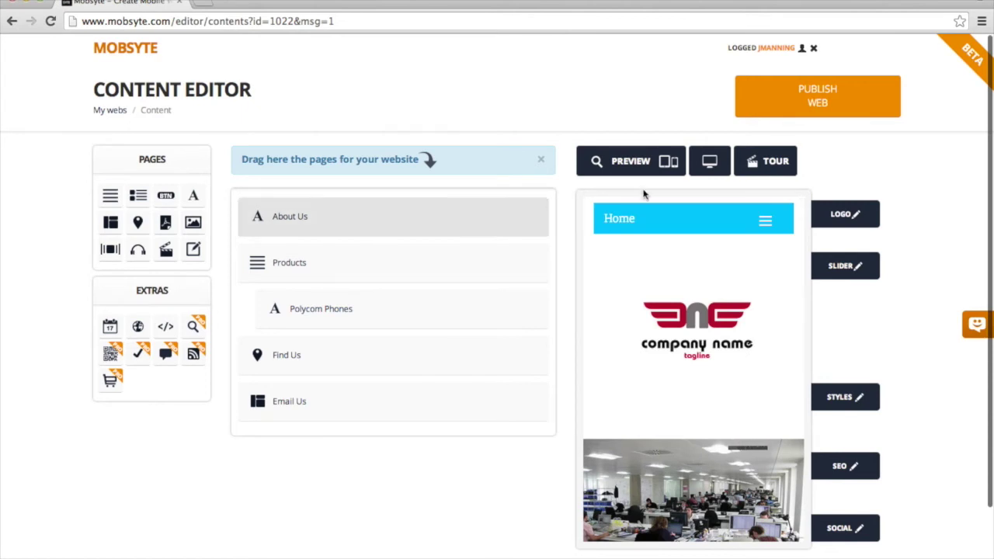
Remove the Slider 4 and Slider 3 images from the image slider.
{"action": "left_click", "coordinate": [850, 270]}
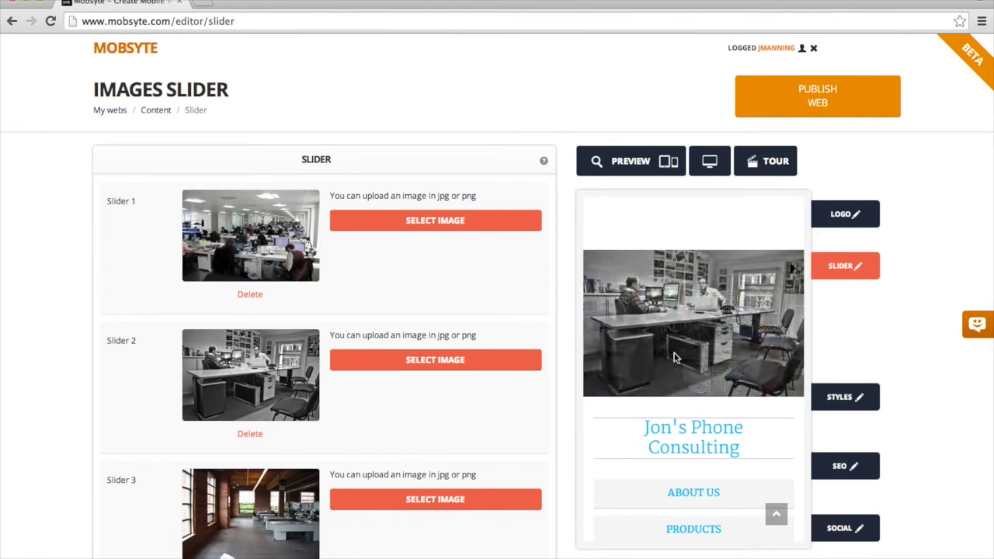
{"action": "scroll", "coordinate": [451, 333], "scroll_direction": "down", "scroll_amount": 3}
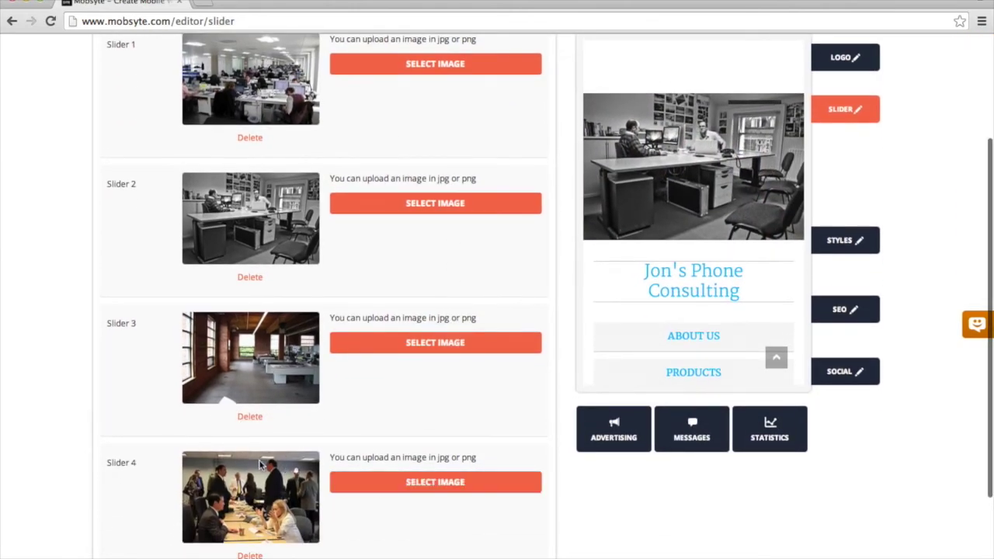
{"action": "scroll", "coordinate": [344, 417], "scroll_direction": "down", "scroll_amount": 1}
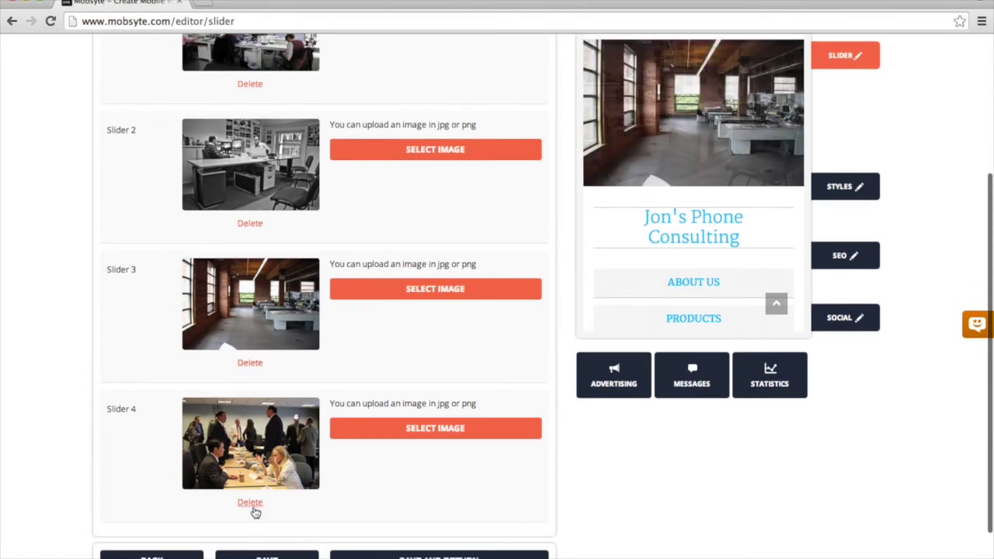
{"action": "left_click", "coordinate": [253, 505]}
{"action": "left_click", "coordinate": [250, 365]}
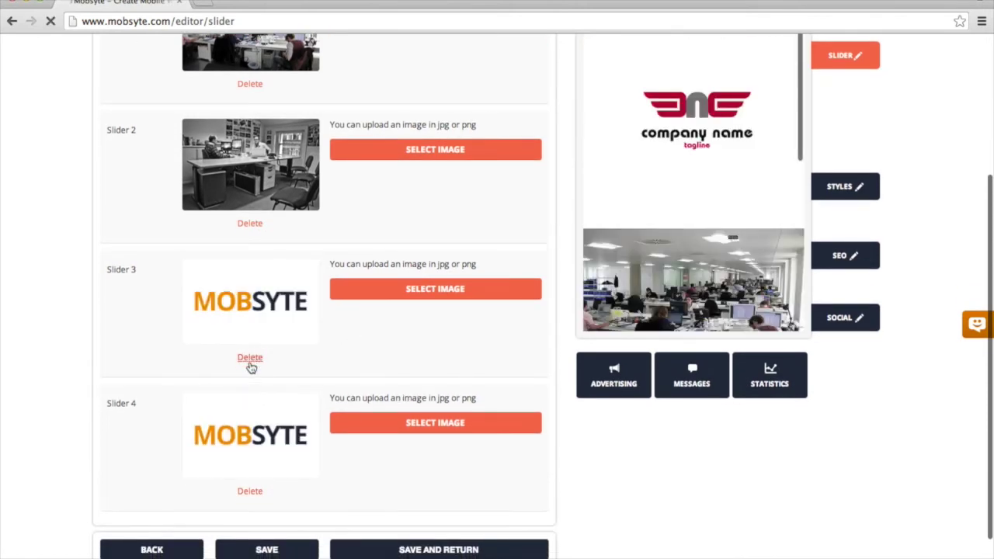
Use conf_room.JPG as the Slider 3 image and save the slider.
{"action": "left_click", "coordinate": [428, 290]}
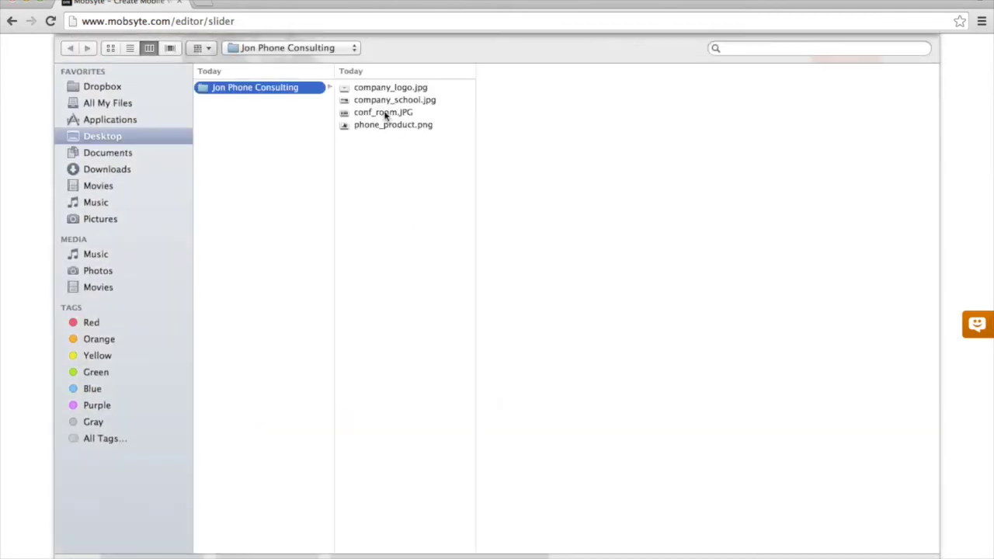
{"action": "double_click", "coordinate": [385, 114]}
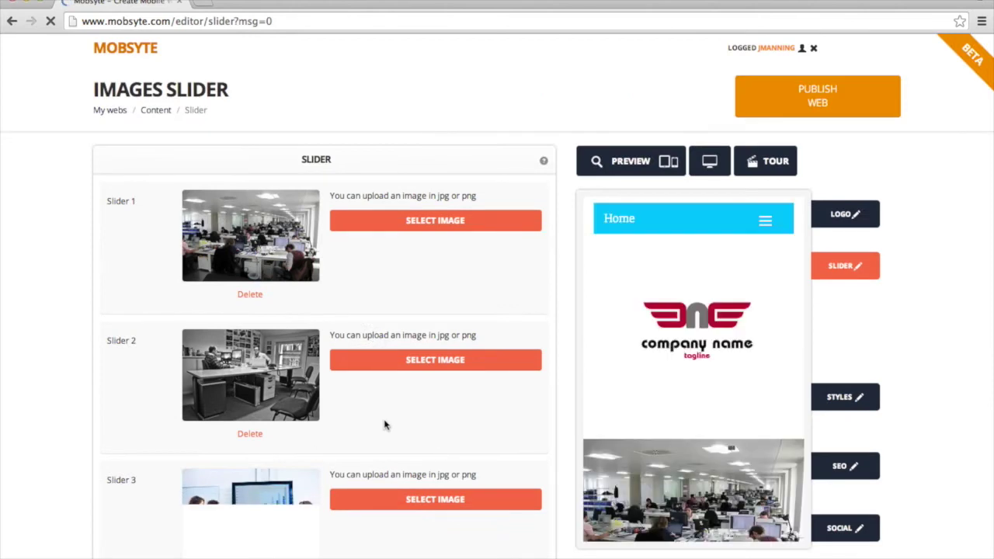
{"action": "scroll", "coordinate": [383, 425], "scroll_direction": "down", "scroll_amount": 5}
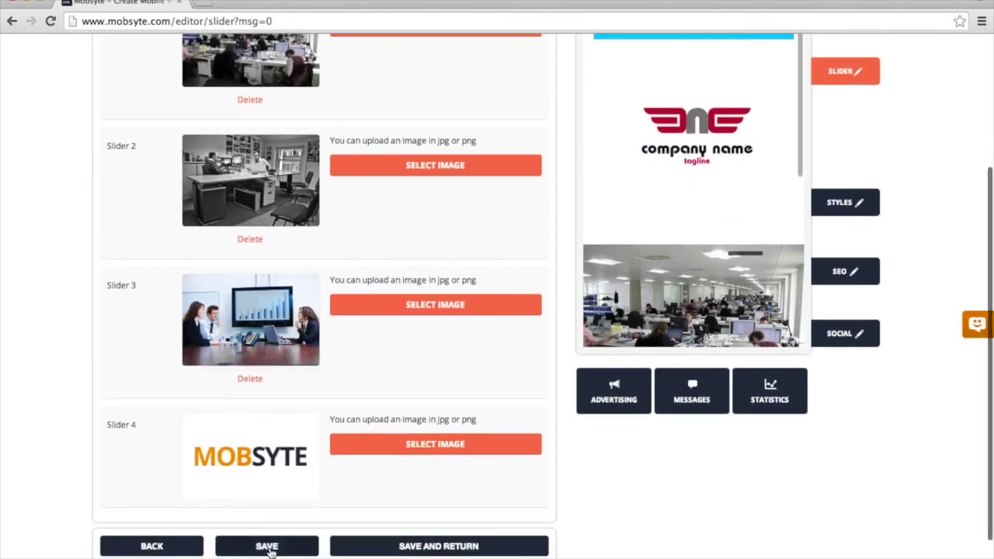
{"action": "left_click", "coordinate": [404, 546]}
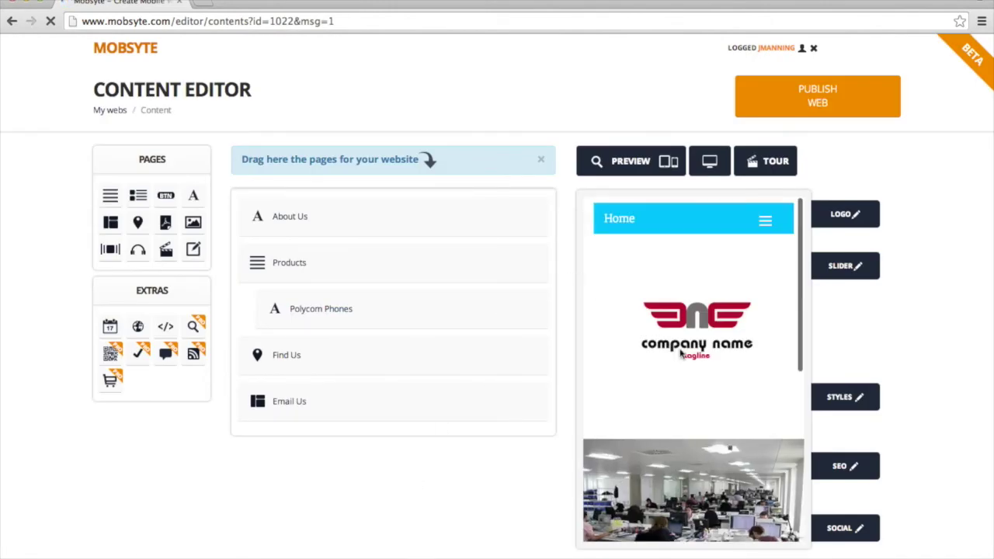
Review the site's template and colour settings under STYLES.
{"action": "scroll", "coordinate": [763, 406], "scroll_direction": "down", "scroll_amount": 3}
{"action": "scroll", "coordinate": [763, 405], "scroll_direction": "down", "scroll_amount": 1}
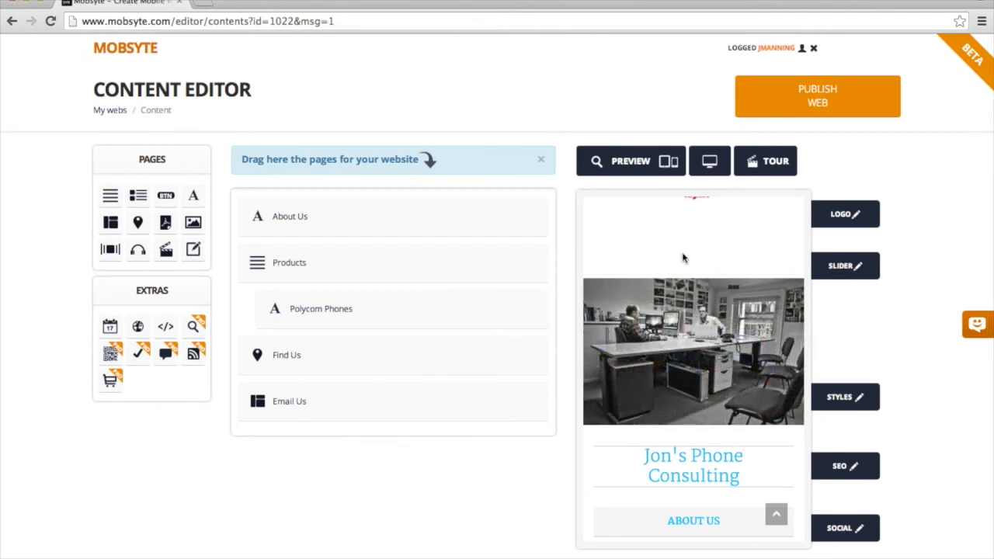
{"action": "left_click", "coordinate": [852, 402]}
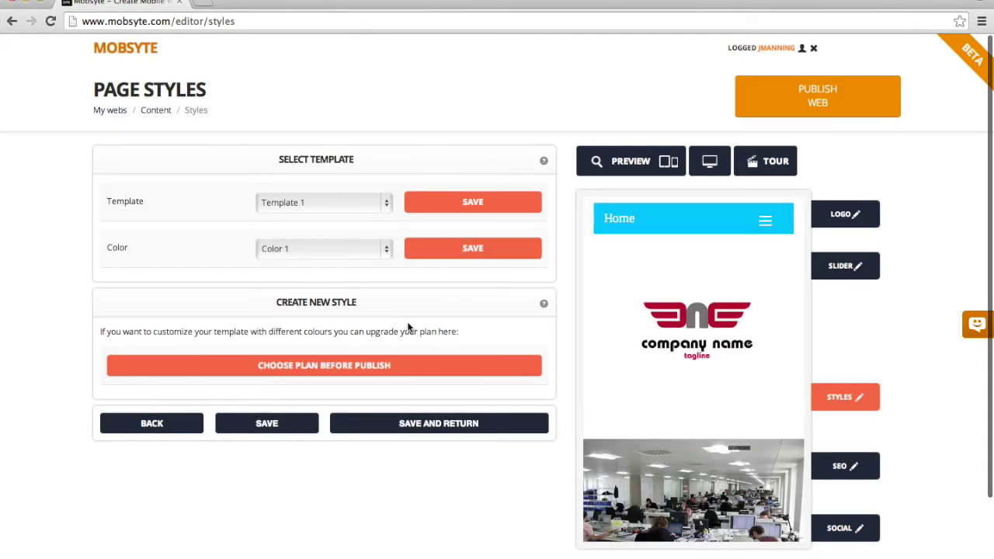
{"action": "scroll", "coordinate": [427, 327], "scroll_direction": "down", "scroll_amount": 2}
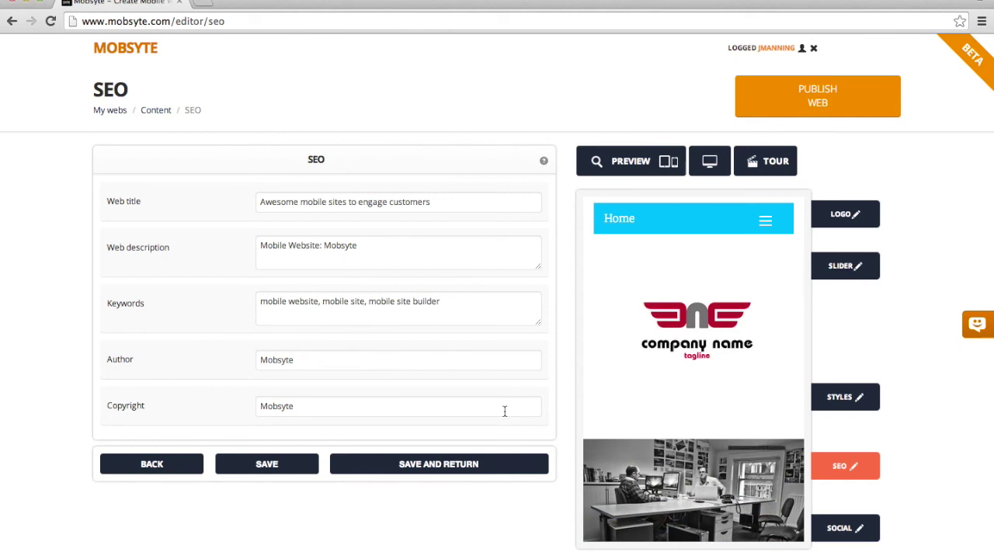
{"action": "scroll", "coordinate": [504, 410], "scroll_direction": "down", "scroll_amount": 3}
Check the empty social network link fields, then preview the mobile site in a new tab.
{"action": "left_click", "coordinate": [854, 423]}
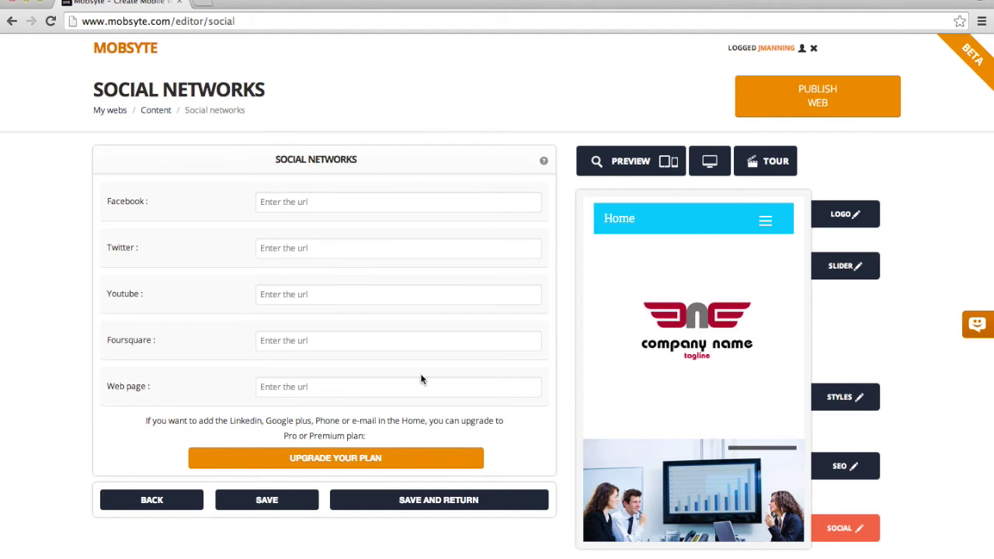
{"action": "scroll", "coordinate": [420, 379], "scroll_direction": "down", "scroll_amount": 3}
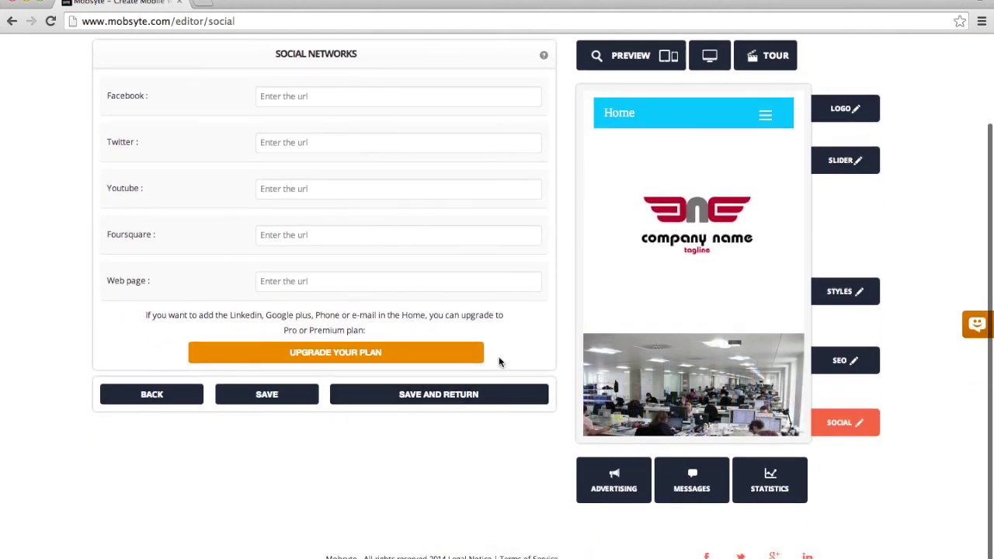
{"action": "scroll", "coordinate": [518, 284], "scroll_direction": "up", "scroll_amount": 3}
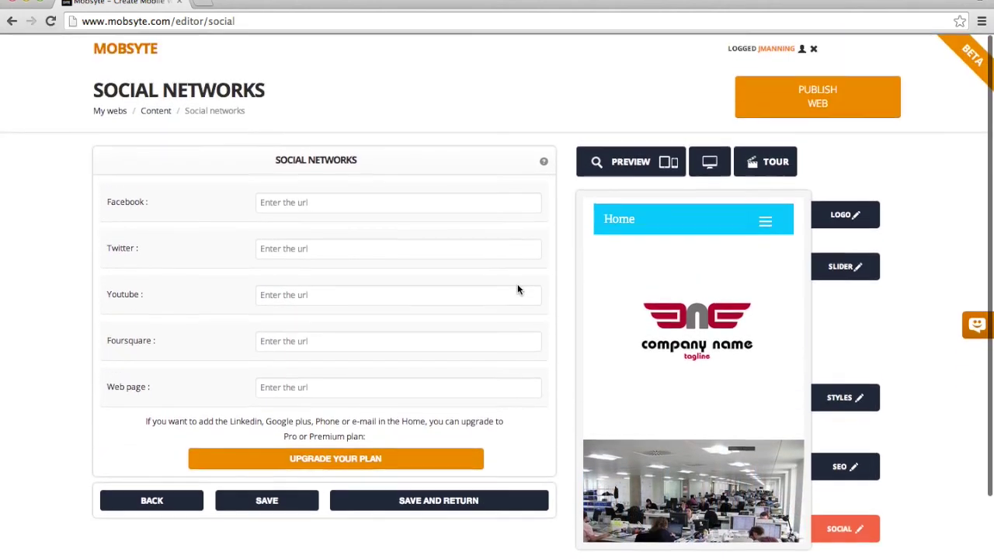
{"action": "left_click", "coordinate": [613, 163]}
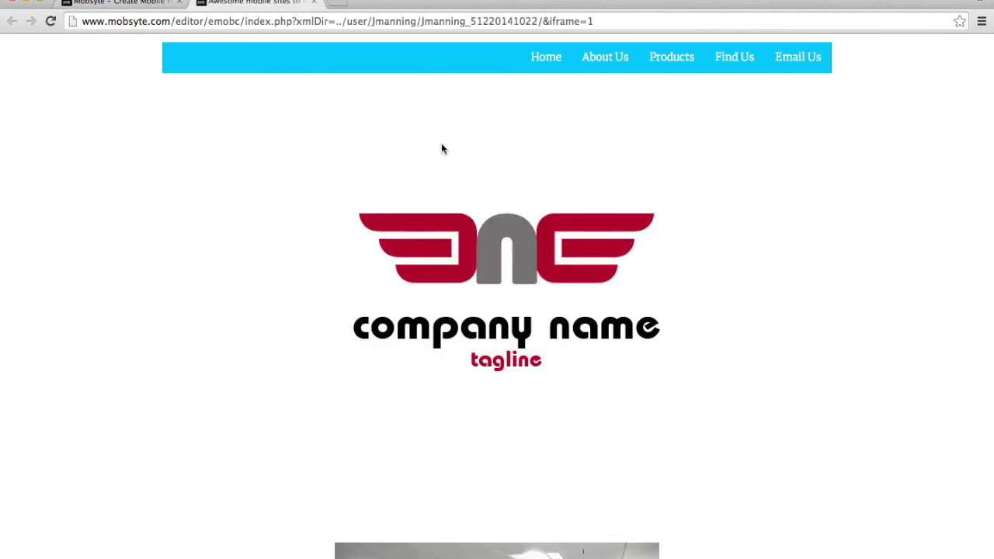
{"action": "scroll", "coordinate": [296, 281], "scroll_direction": "down", "scroll_amount": 2}
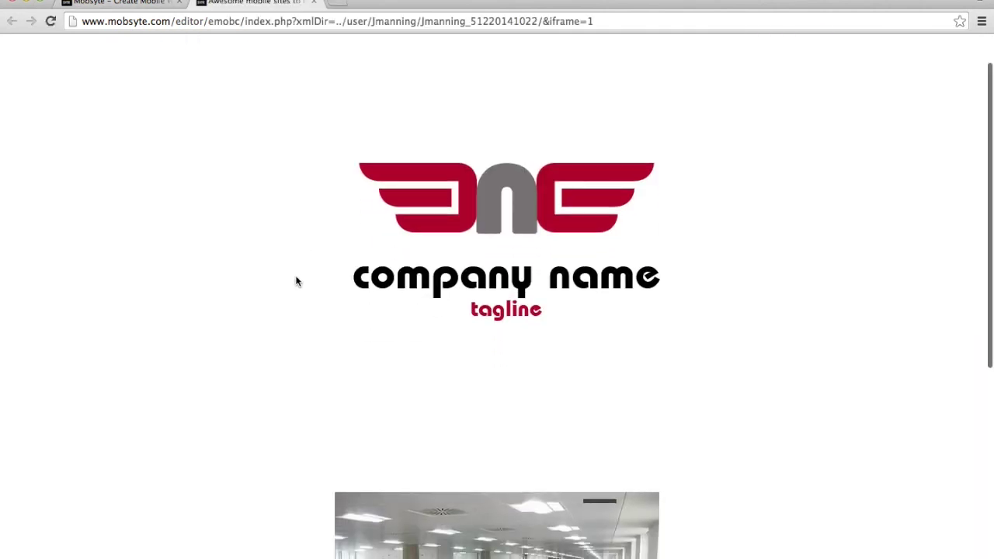
{"action": "scroll", "coordinate": [303, 353], "scroll_direction": "down", "scroll_amount": 6}
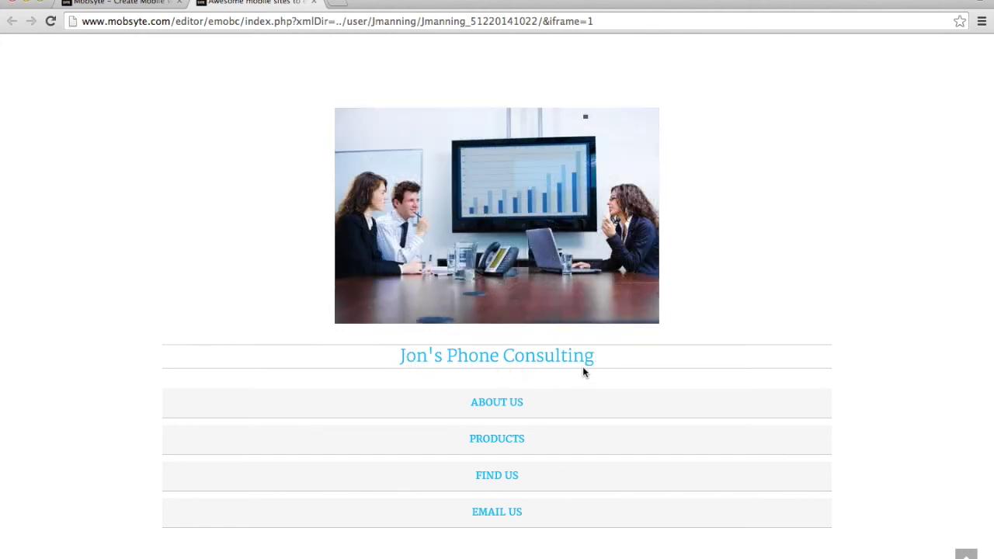
{"action": "scroll", "coordinate": [582, 368], "scroll_direction": "down", "scroll_amount": 1}
{"action": "left_click", "coordinate": [497, 396]}
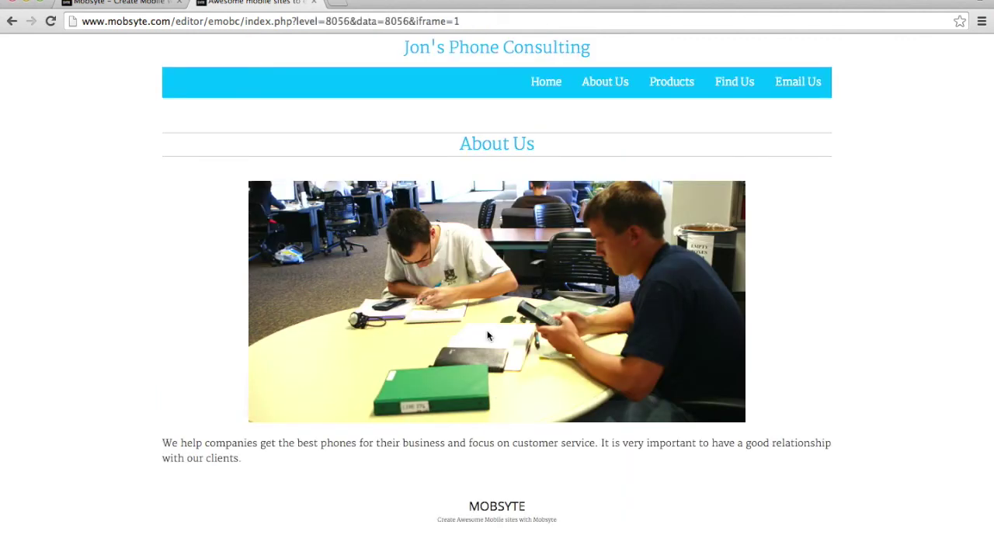
{"action": "left_click", "coordinate": [668, 85]}
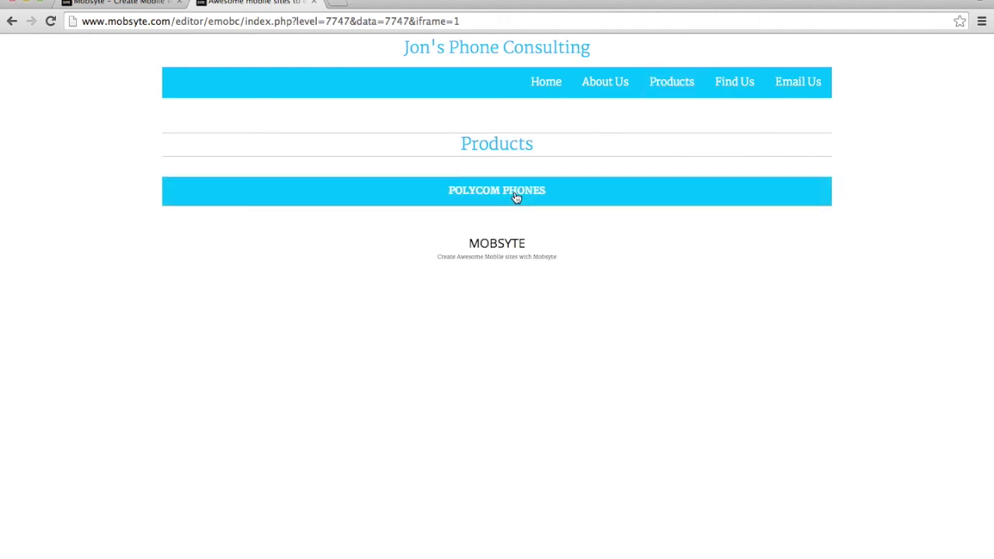
{"action": "left_click", "coordinate": [517, 198]}
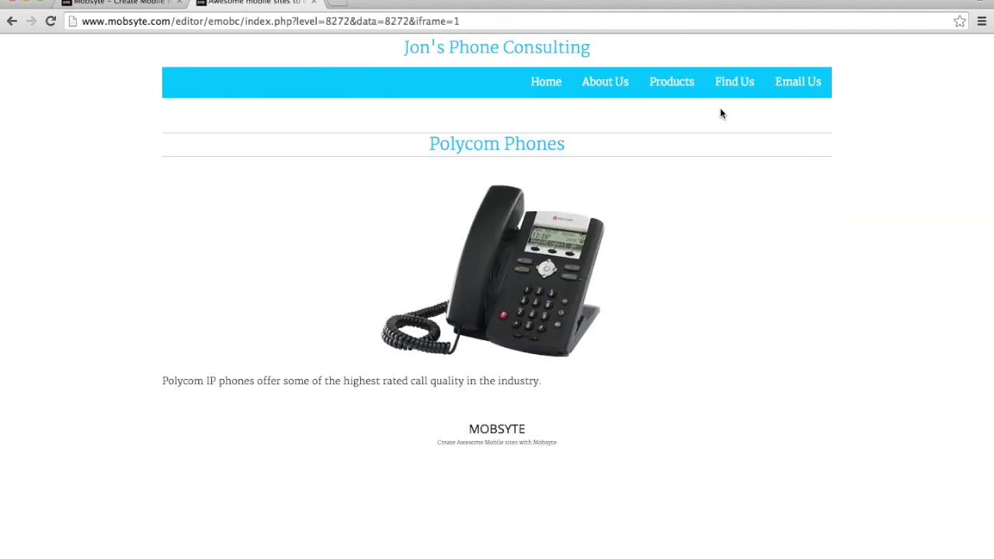
{"action": "left_click", "coordinate": [730, 86]}
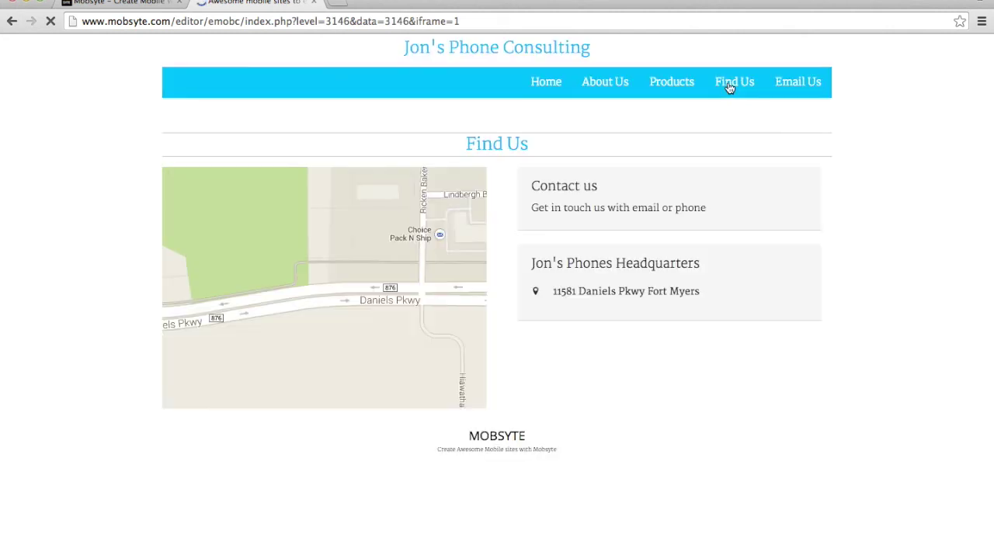
{"action": "left_click", "coordinate": [785, 84]}
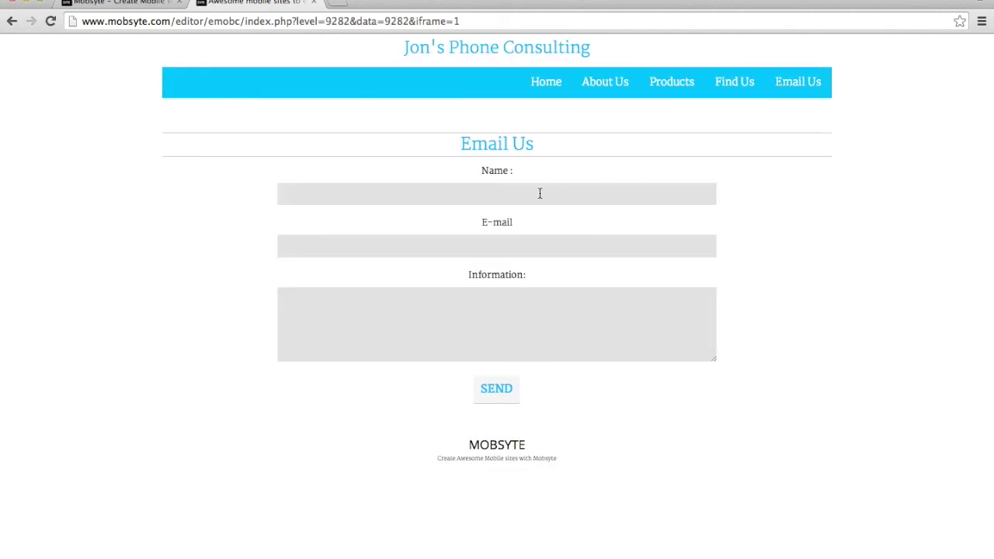
{"action": "left_click", "coordinate": [314, 2]}
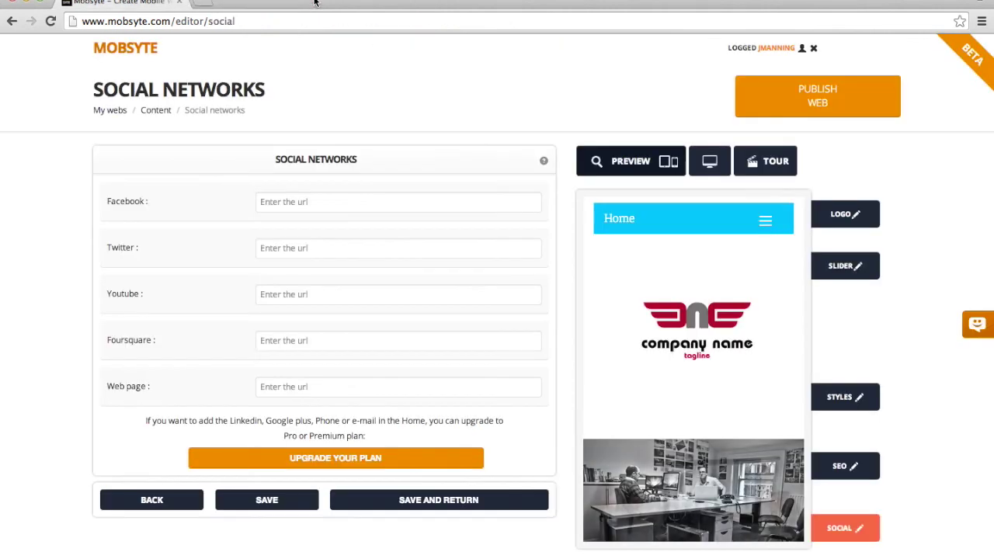
Publish the site on the Free plan under the domain jonconsulting.mobsyte.com.
{"action": "left_click", "coordinate": [838, 99]}
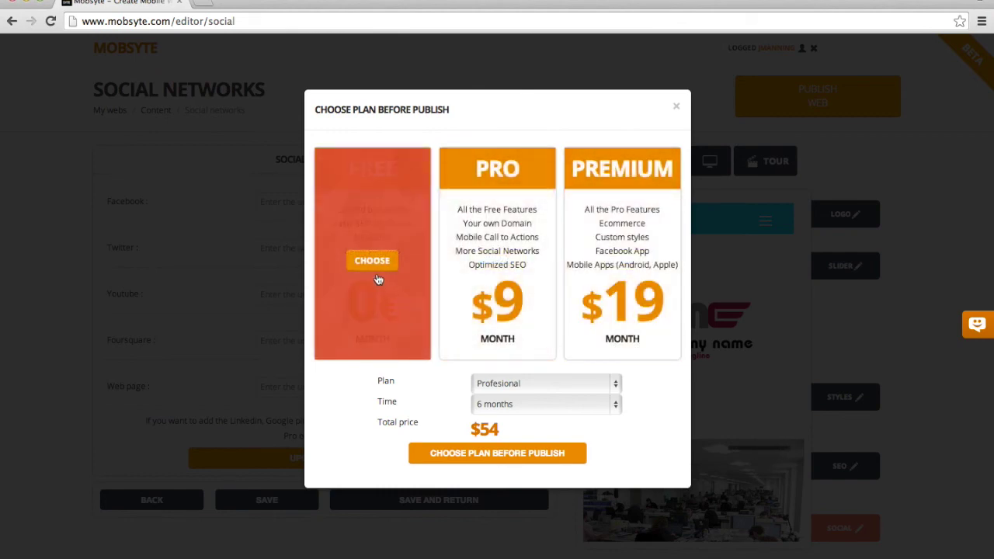
{"action": "left_click", "coordinate": [373, 260]}
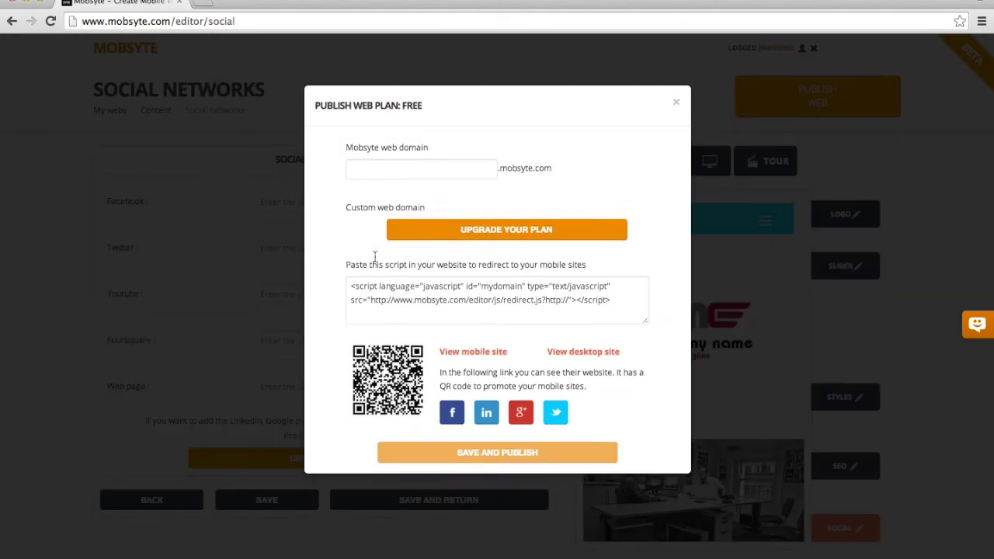
{"action": "left_click", "coordinate": [407, 171]}
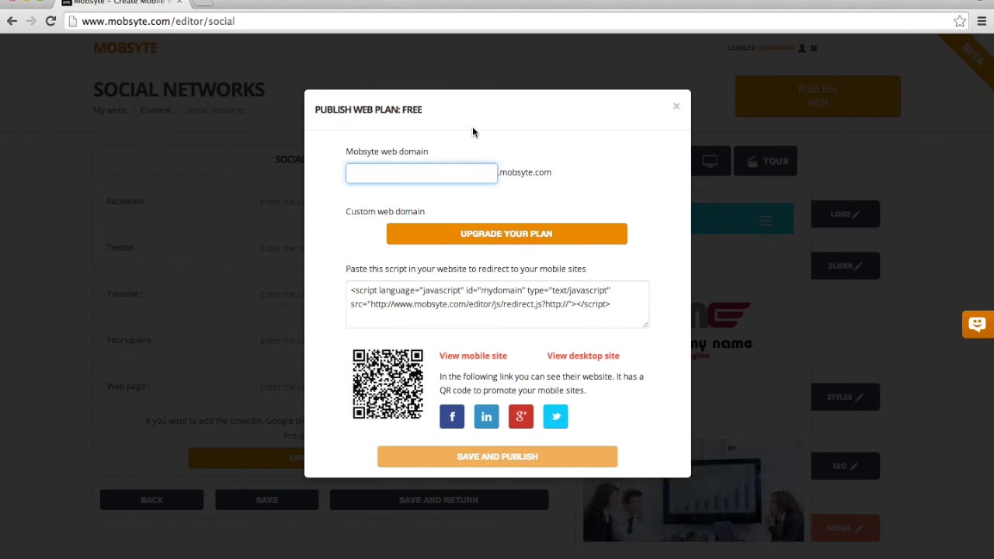
{"action": "type", "text": "jon"}
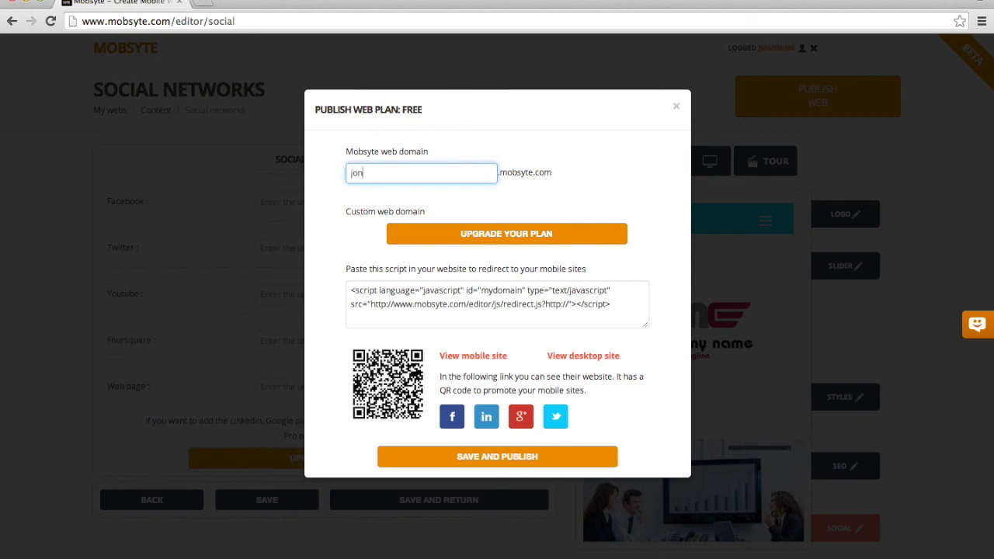
{"action": "type", "text": "consu"}
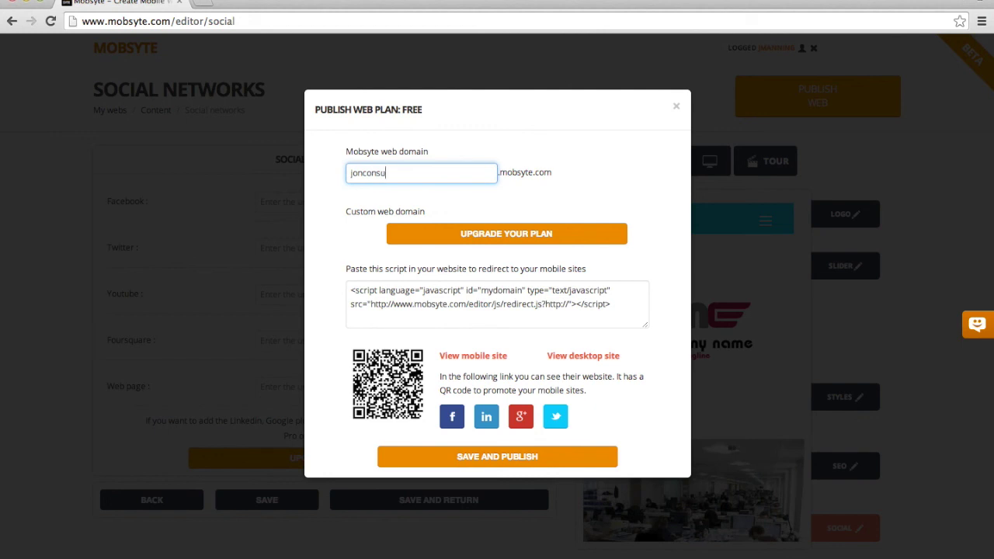
{"action": "type", "text": "lting"}
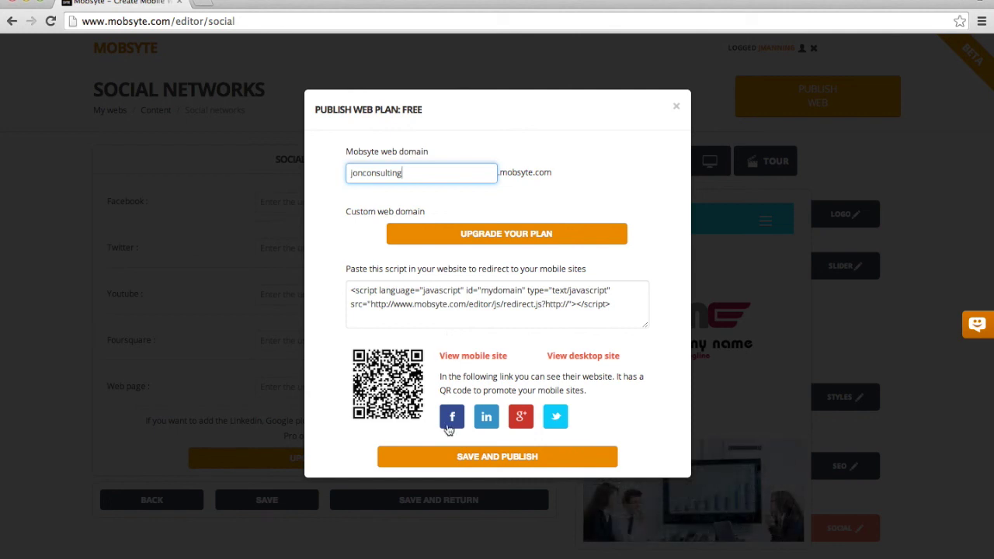
{"action": "left_click", "coordinate": [502, 463]}
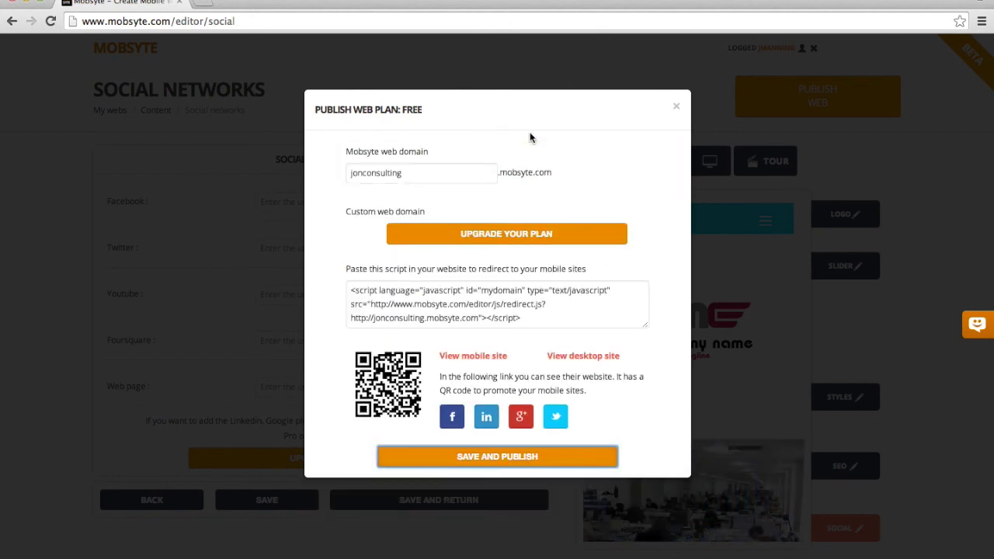
Close the Publish Web dialog.
{"action": "left_click", "coordinate": [676, 107]}
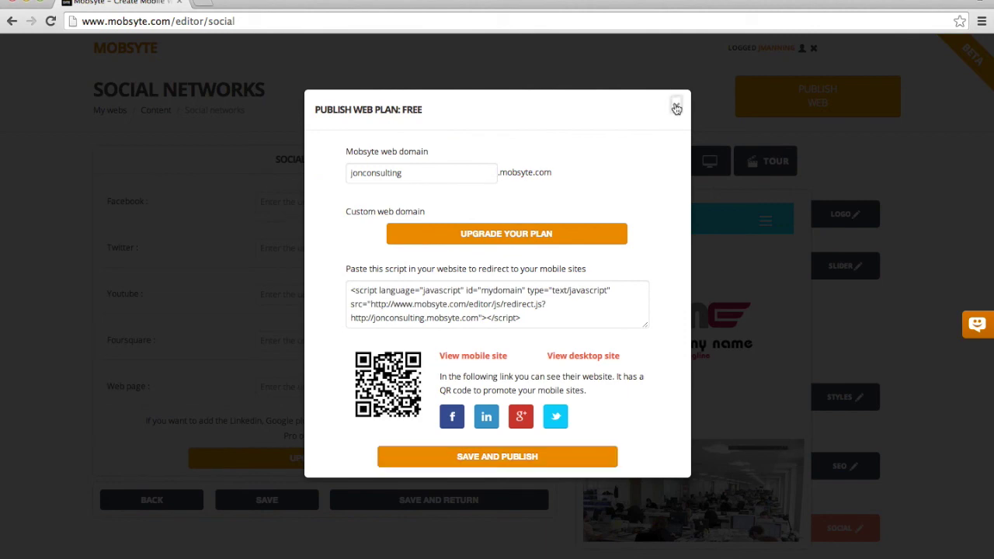